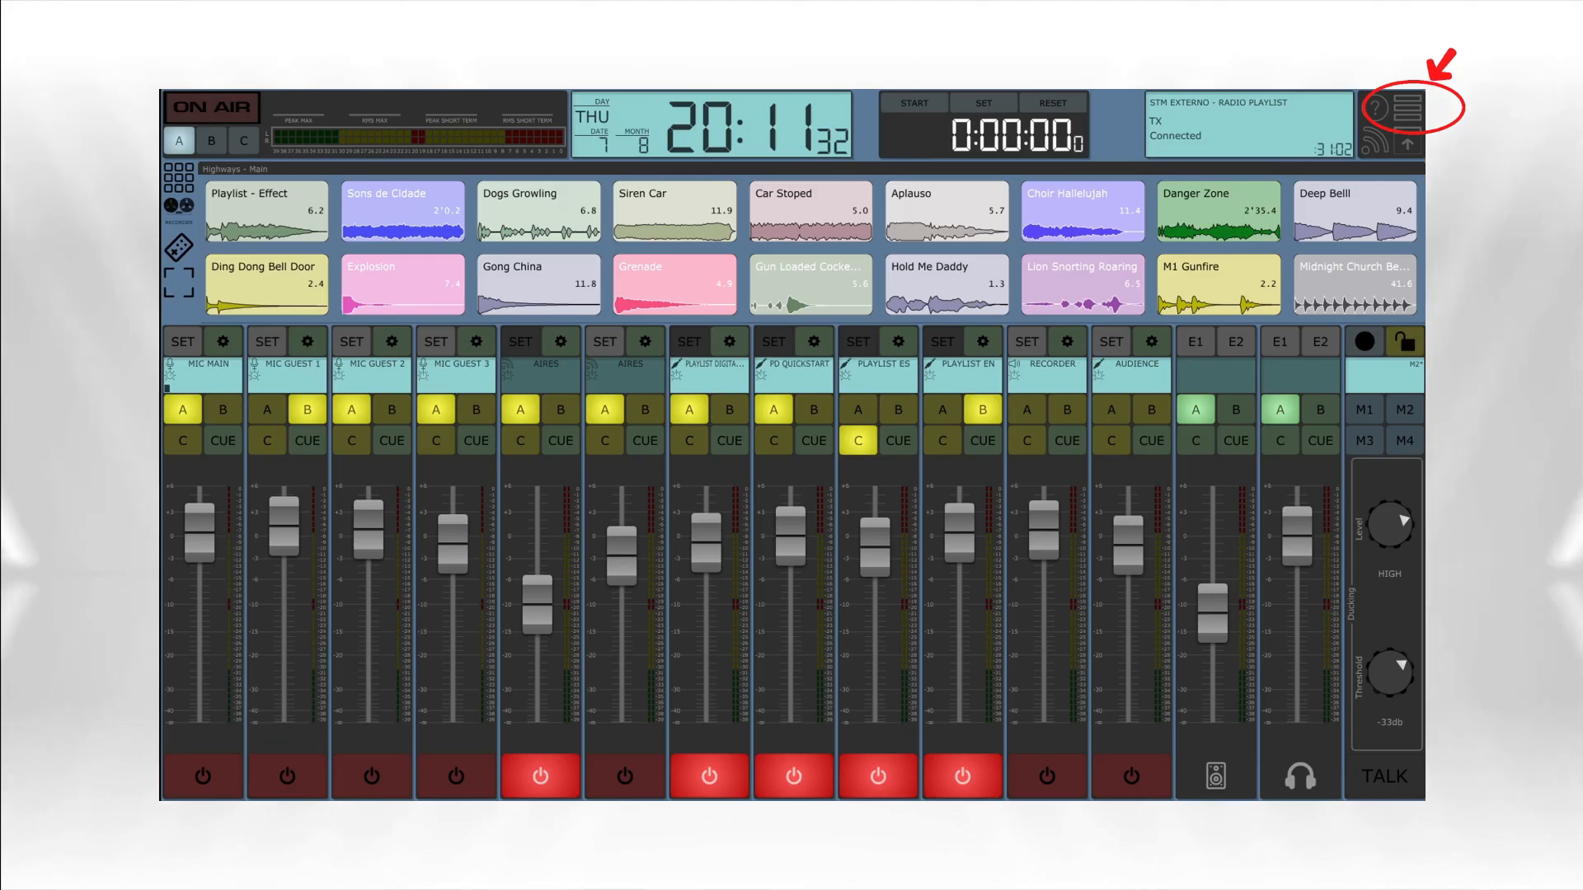
- In the Monitoring settings, set the Monitor device to Main output 3 - 4 and enable Close monitor (Red Light)
left_click(1408, 108)
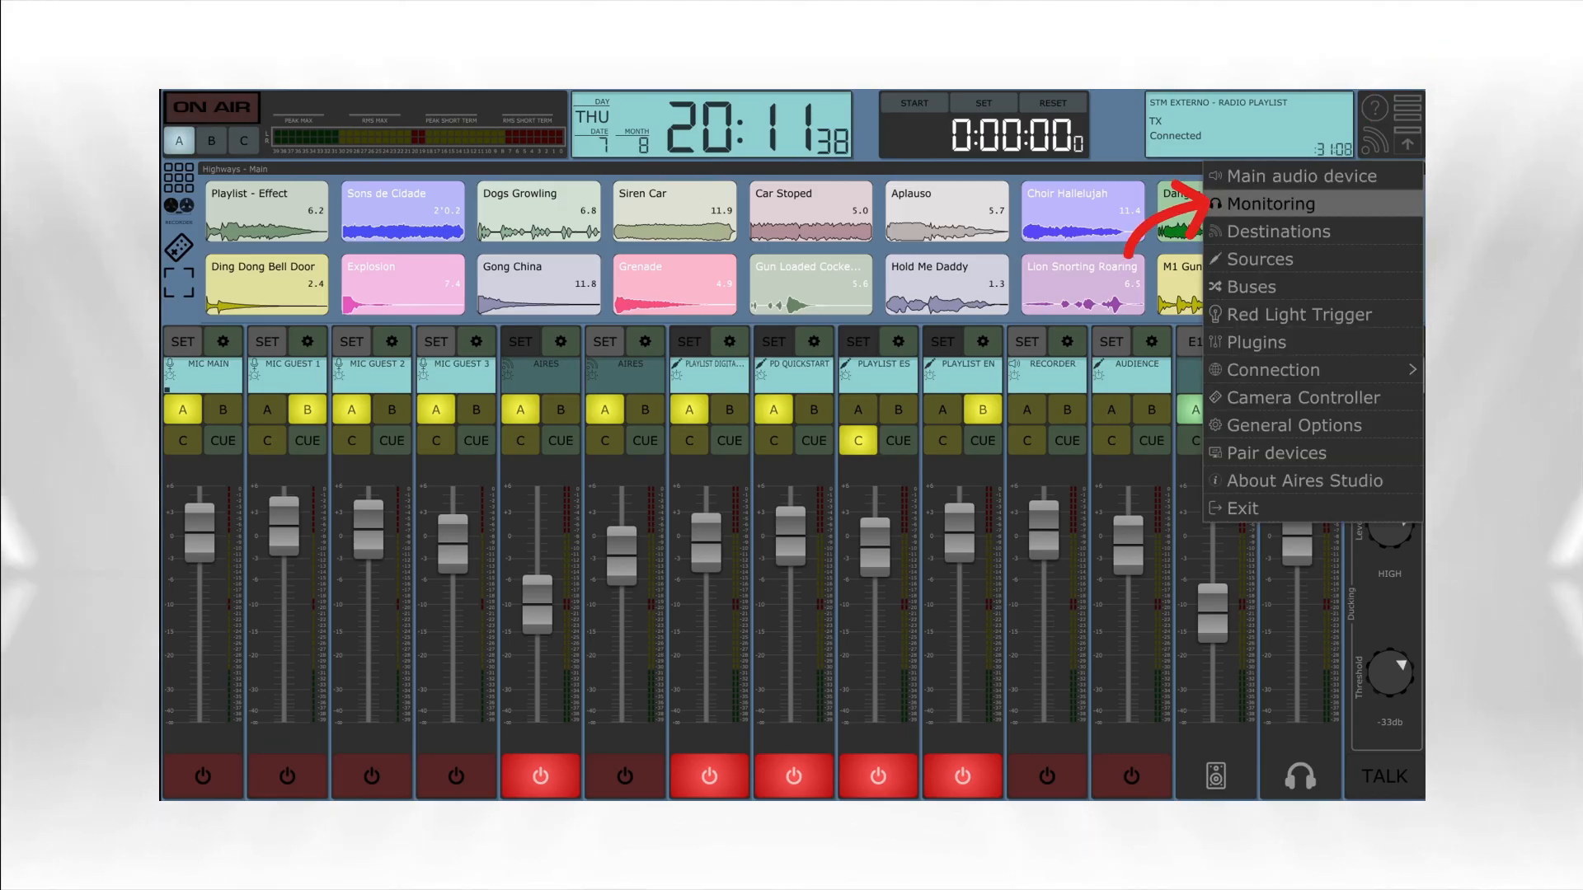
left_click(1270, 204)
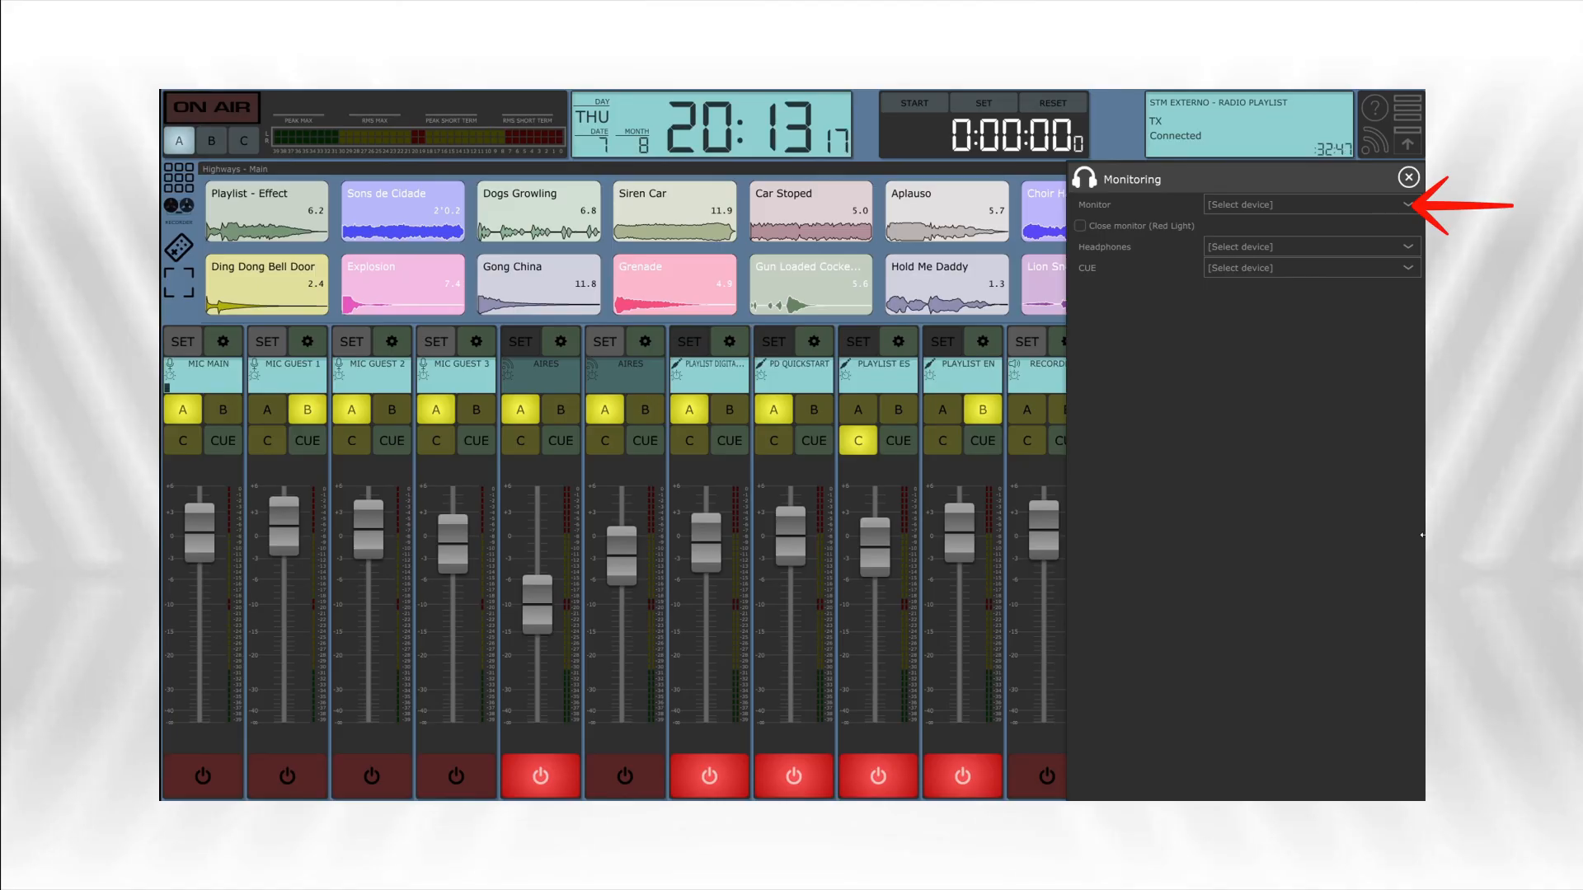
left_click(1407, 205)
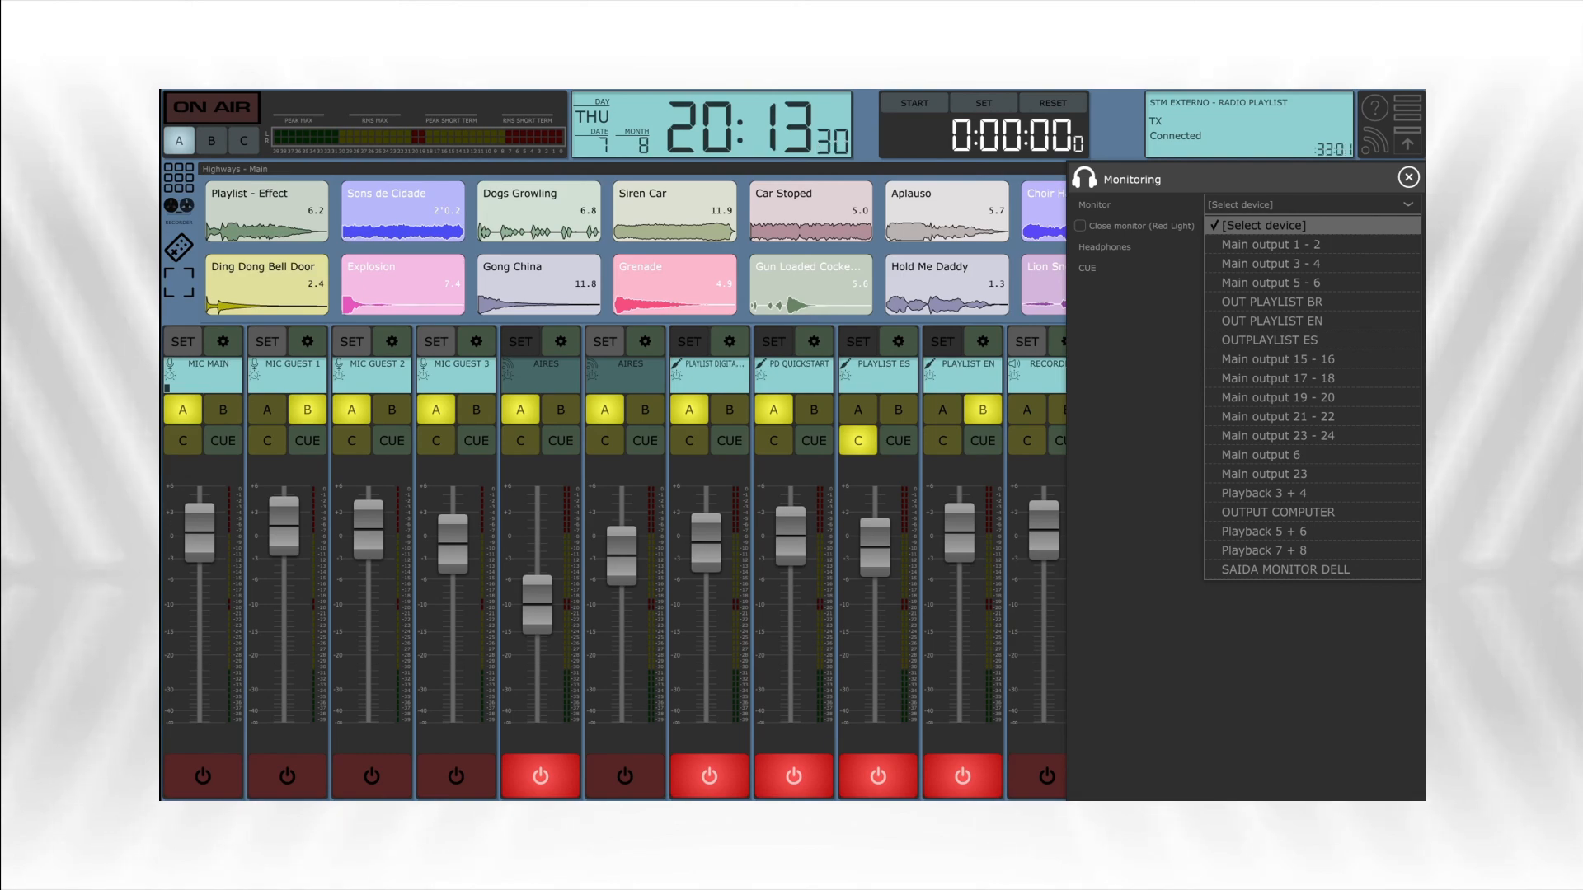
left_click(1271, 264)
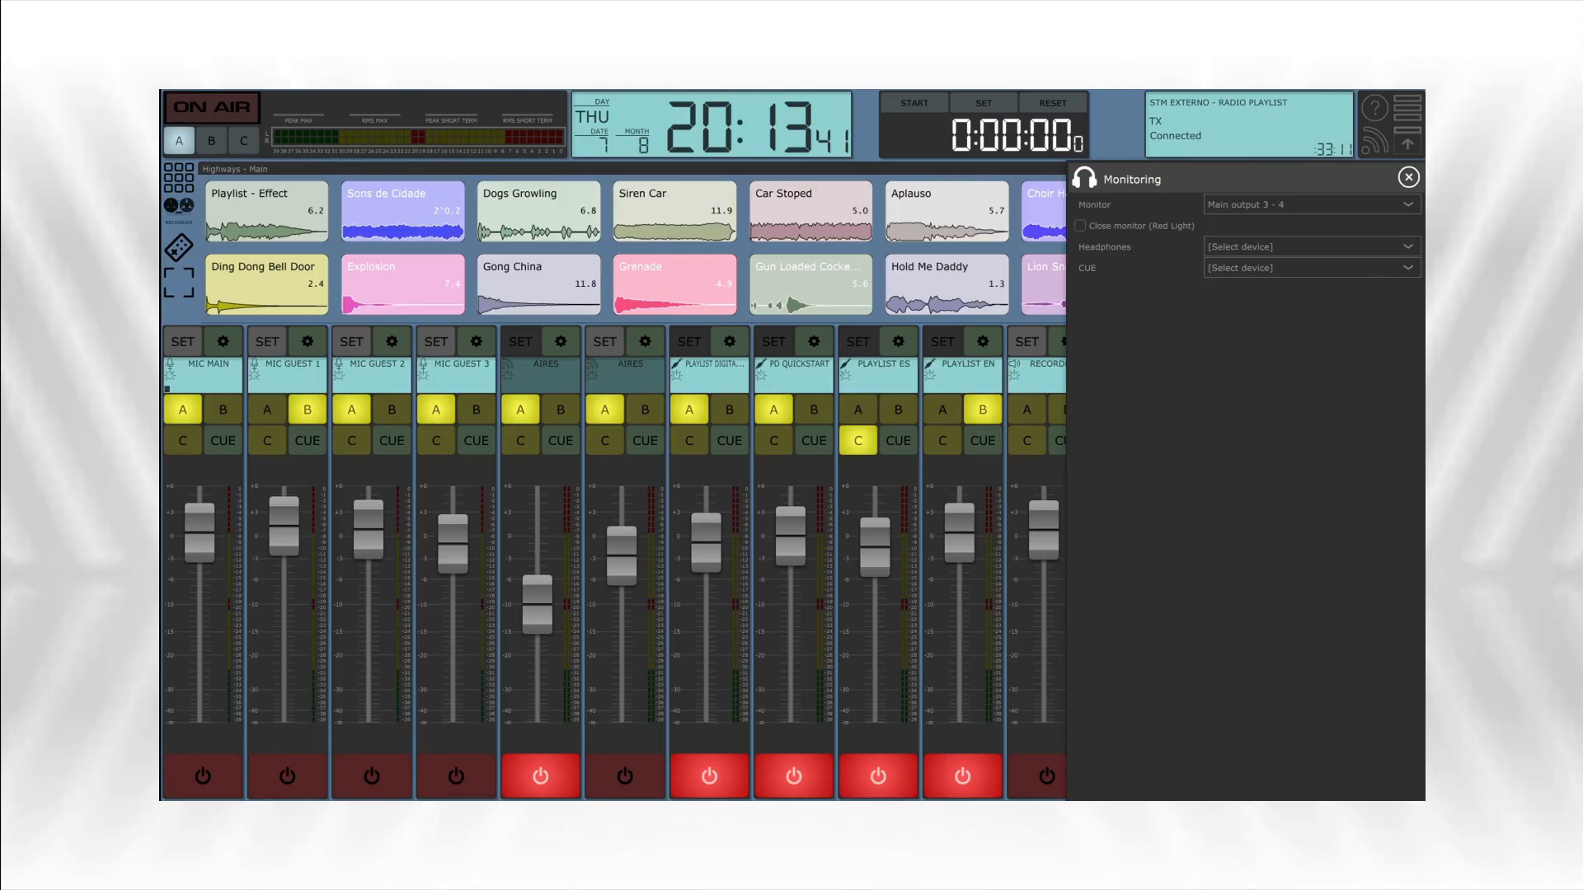
left_click(1080, 226)
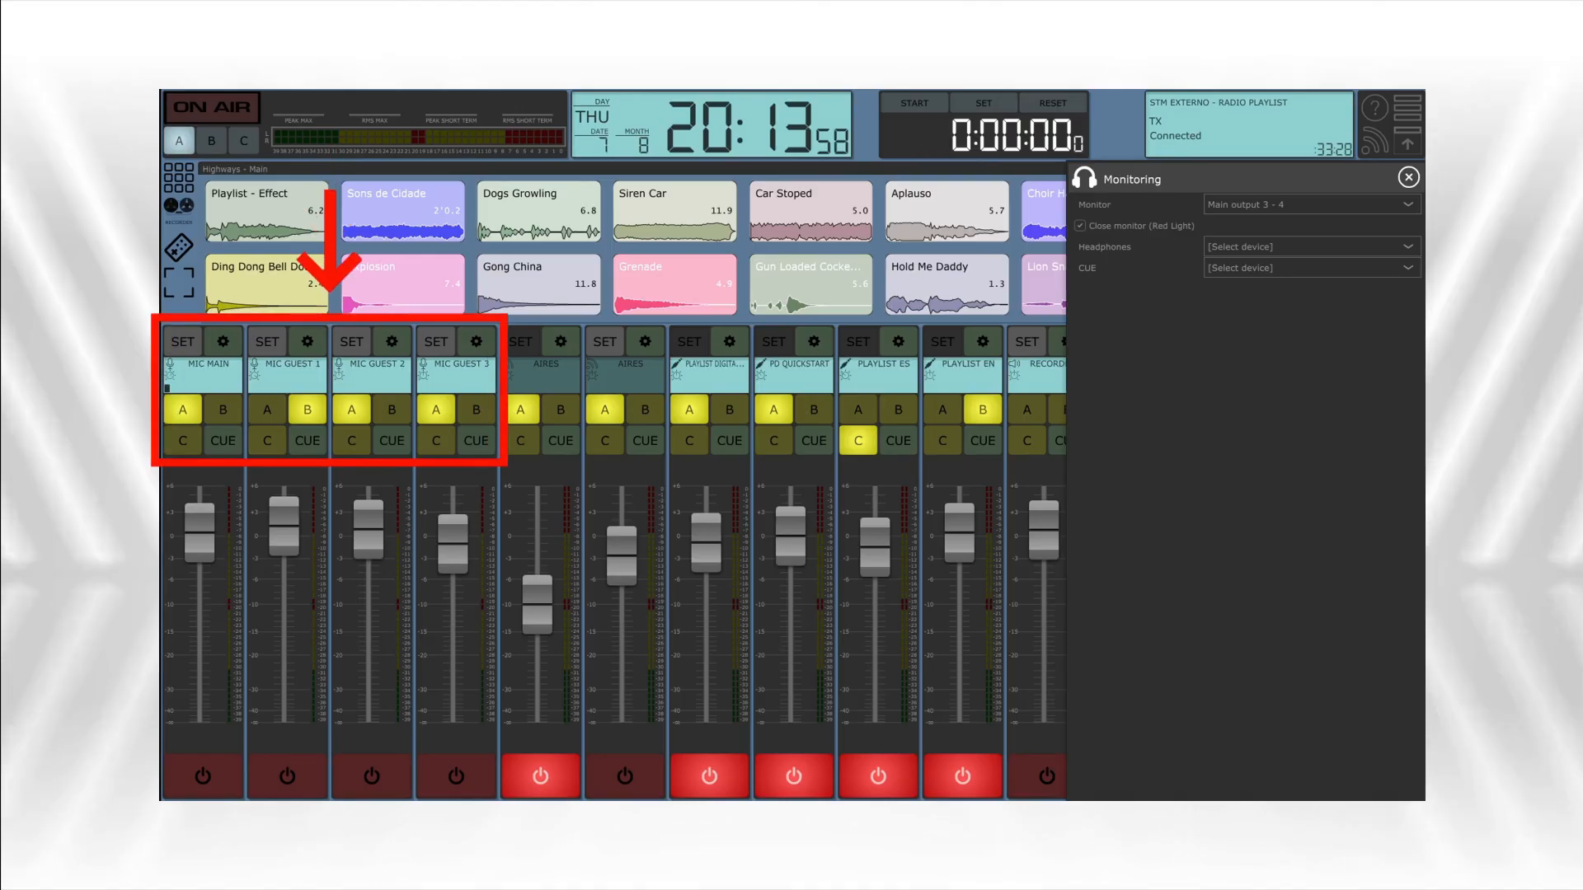
- Check the channel options of MIC MAIN, close the Monitoring settings and switch the MIC MAIN channel on
left_click(222, 341)
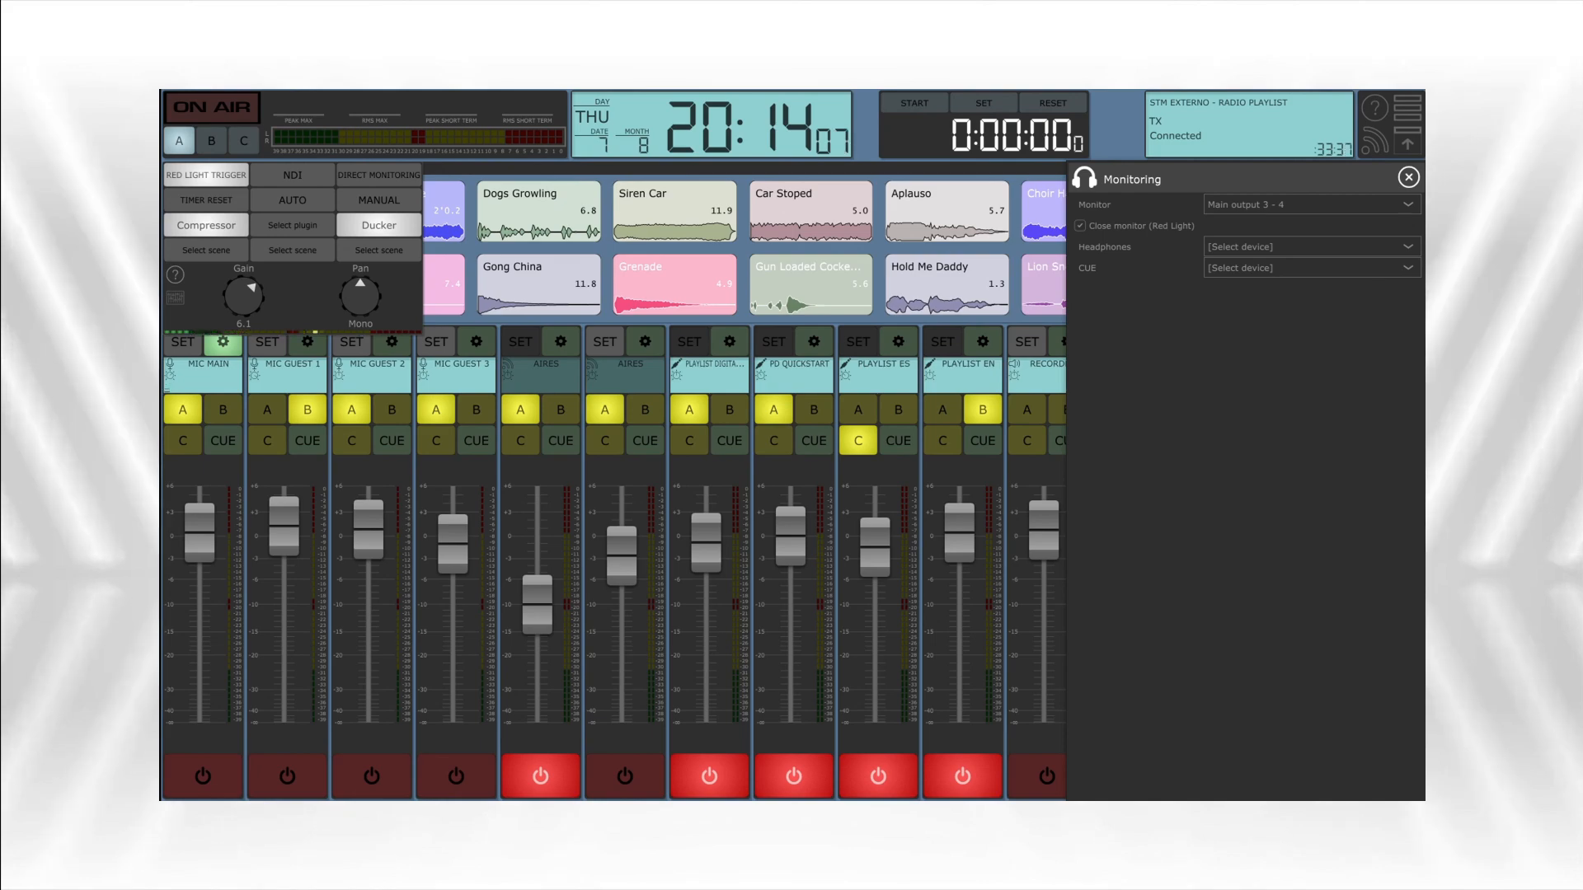
left_click(1408, 177)
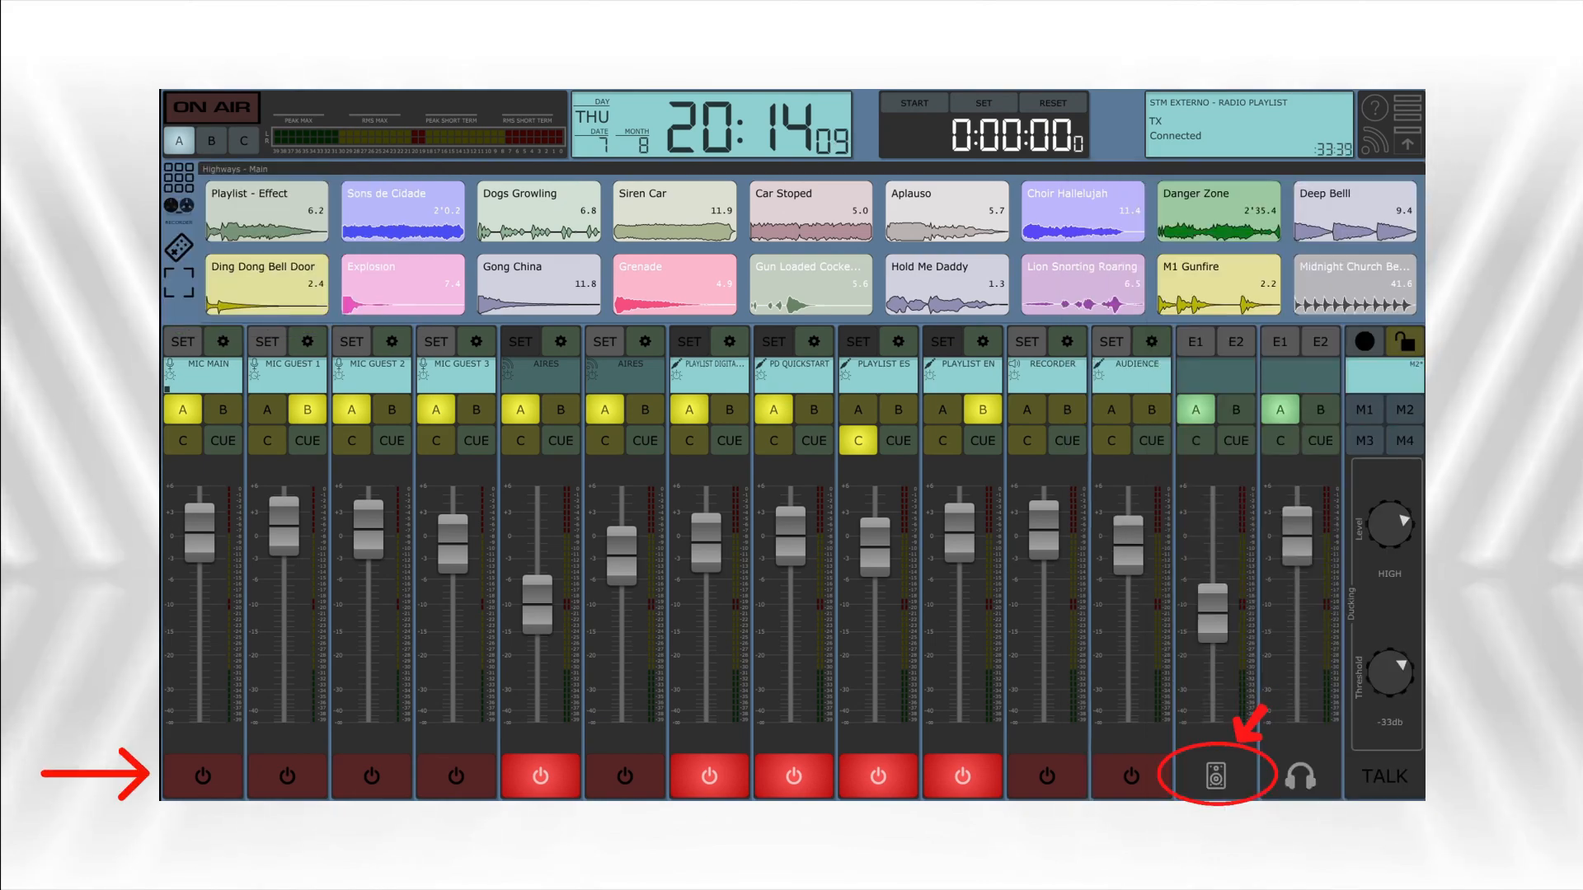
left_click(203, 777)
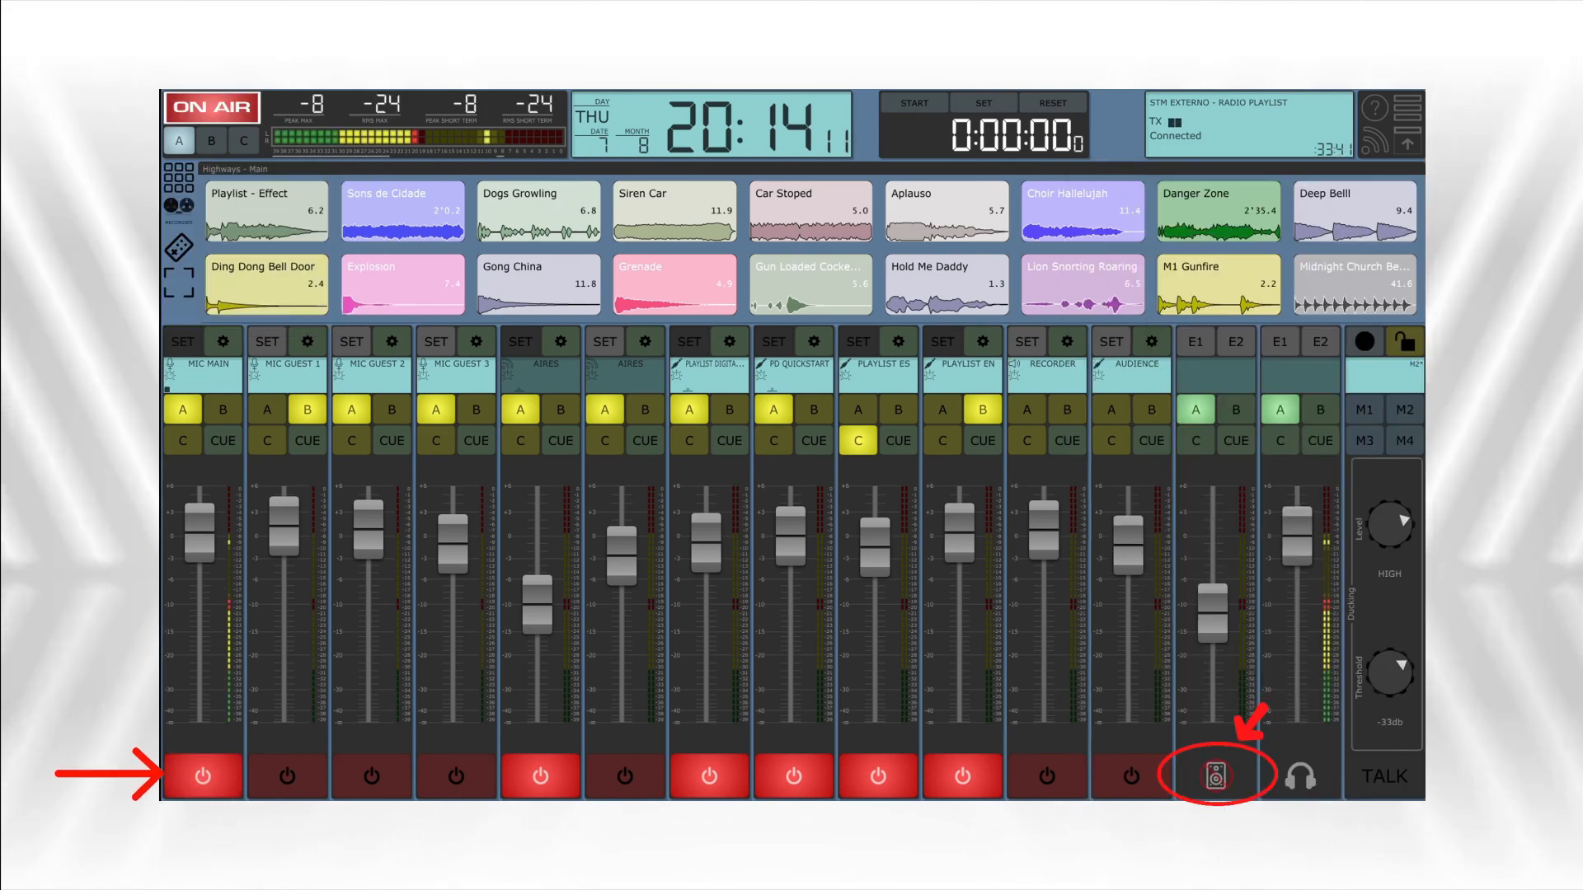
- Raise the studio monitor fader to about the headphone fader's level and review the MIC MAIN channel options, including Red Light Trigger
left_click_drag(1213, 613, 1212, 539)
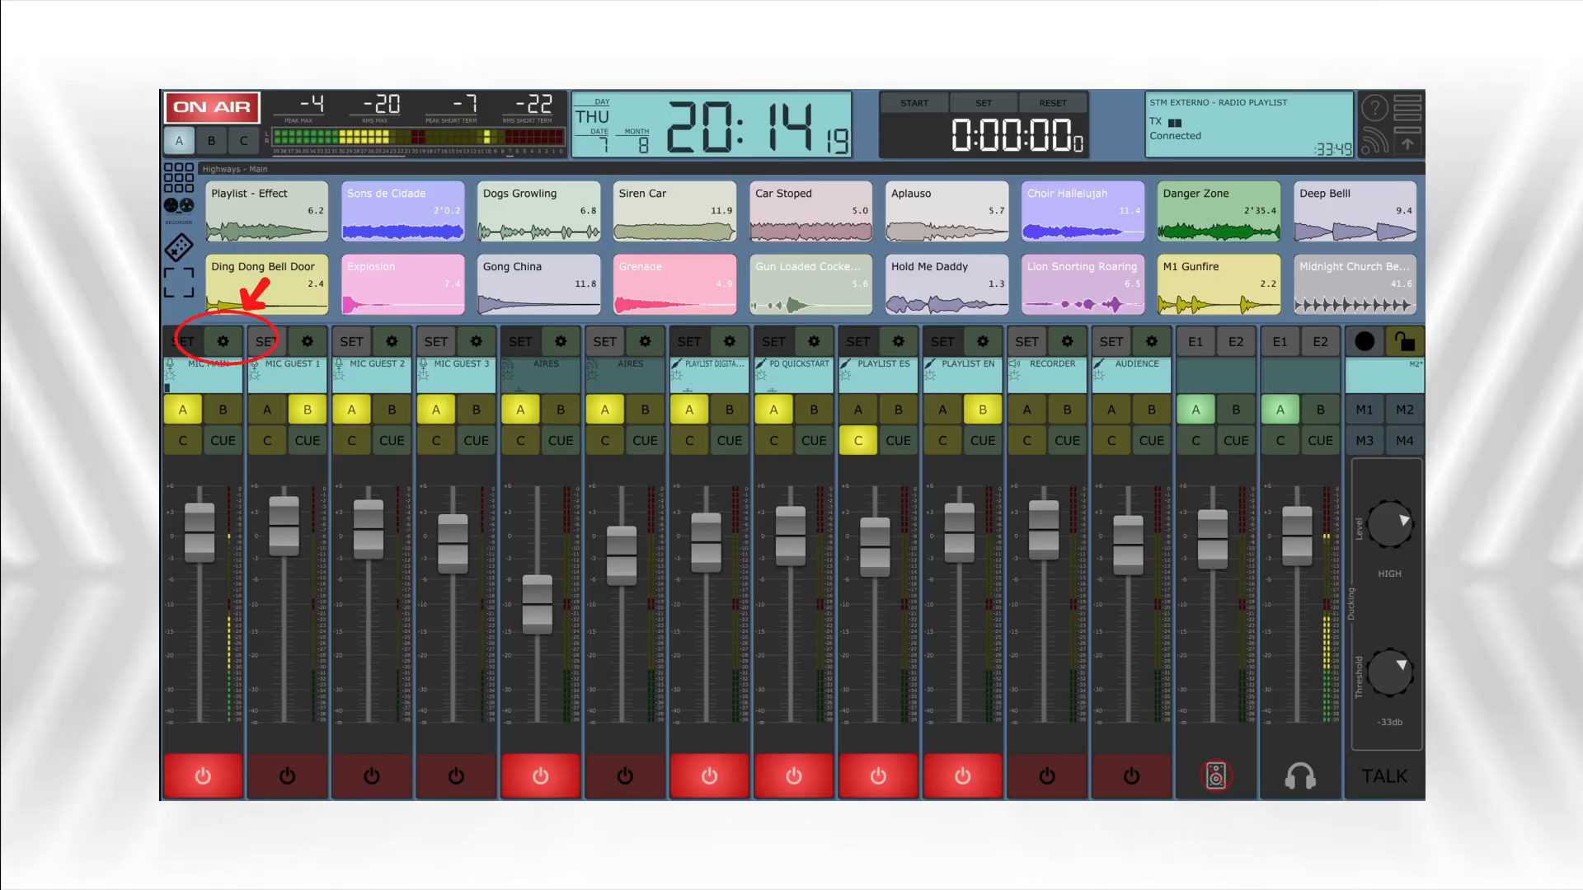
left_click(222, 342)
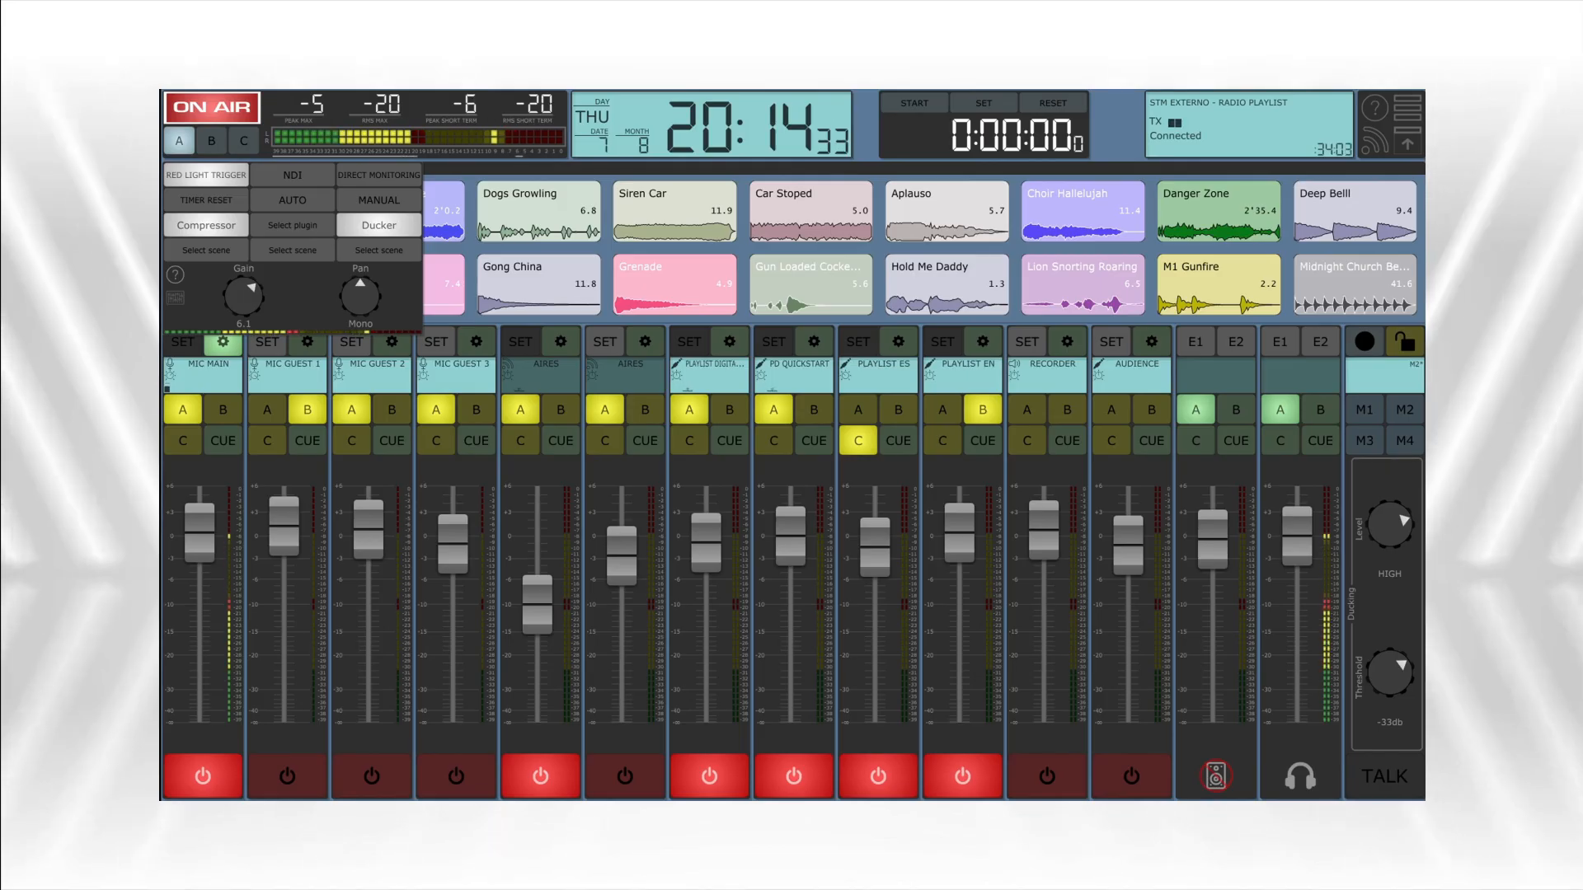
left_click(223, 342)
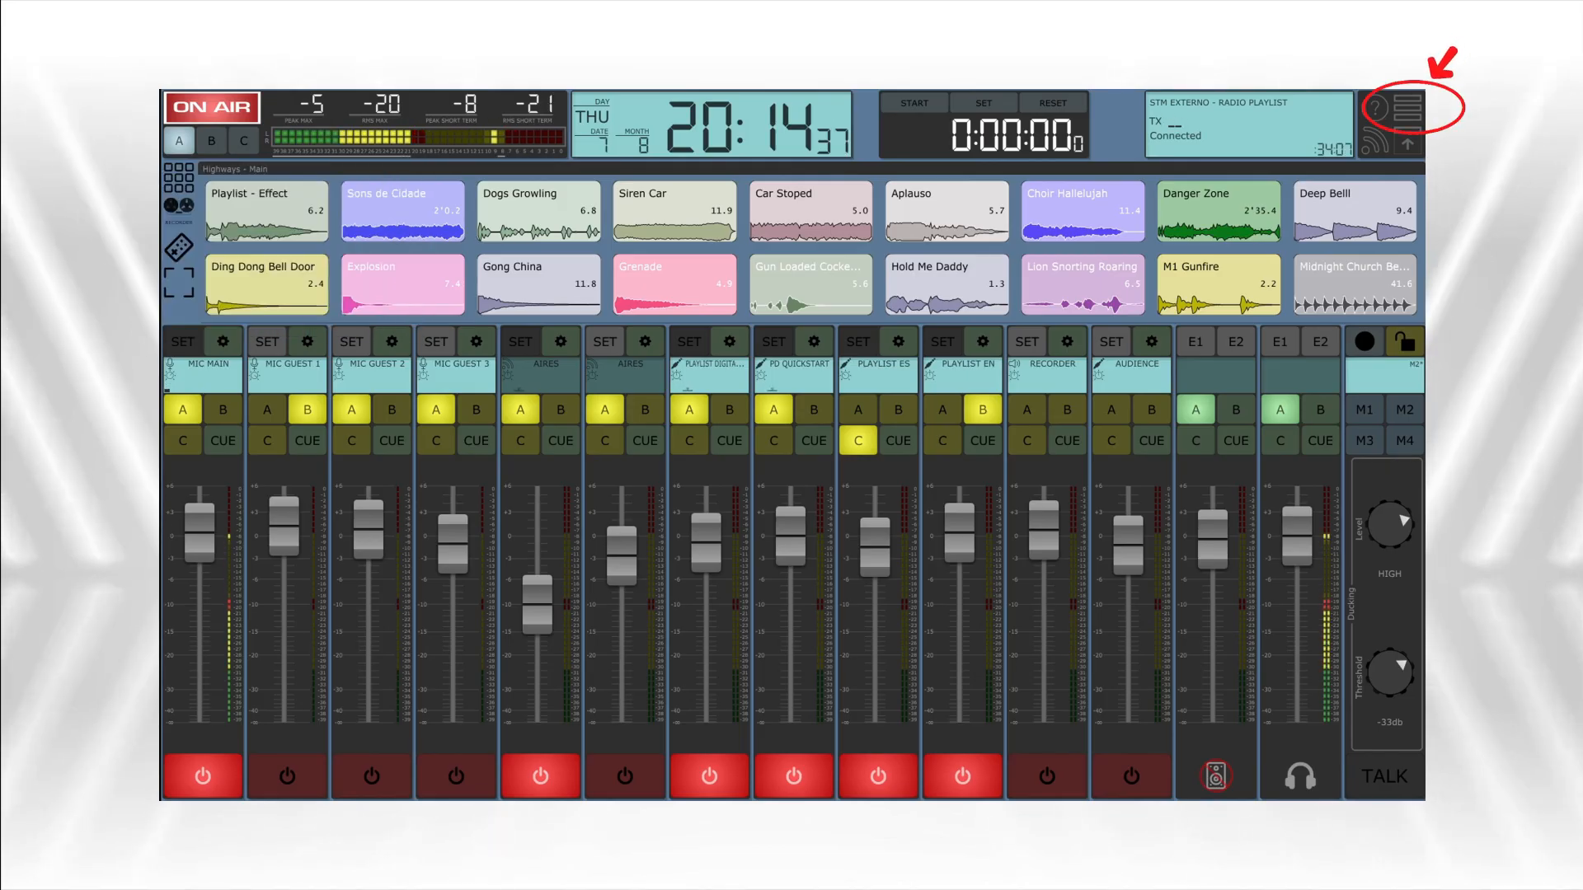
- Set the Headphones device to Main output 1 - 2 in the Monitoring settings
left_click(1407, 108)
left_click(1270, 205)
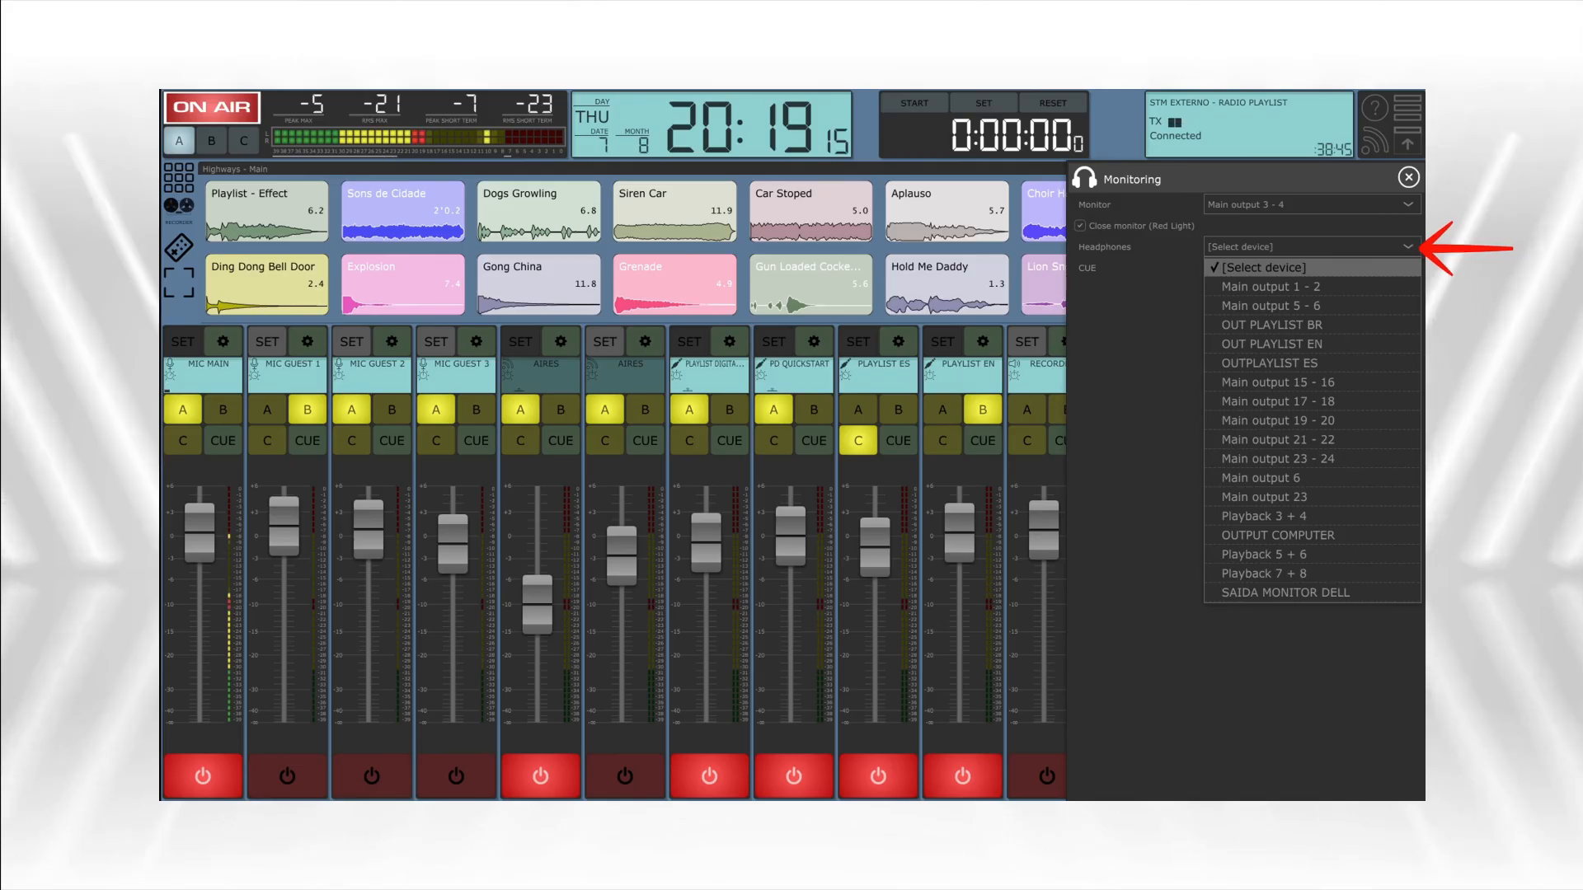
left_click(1270, 286)
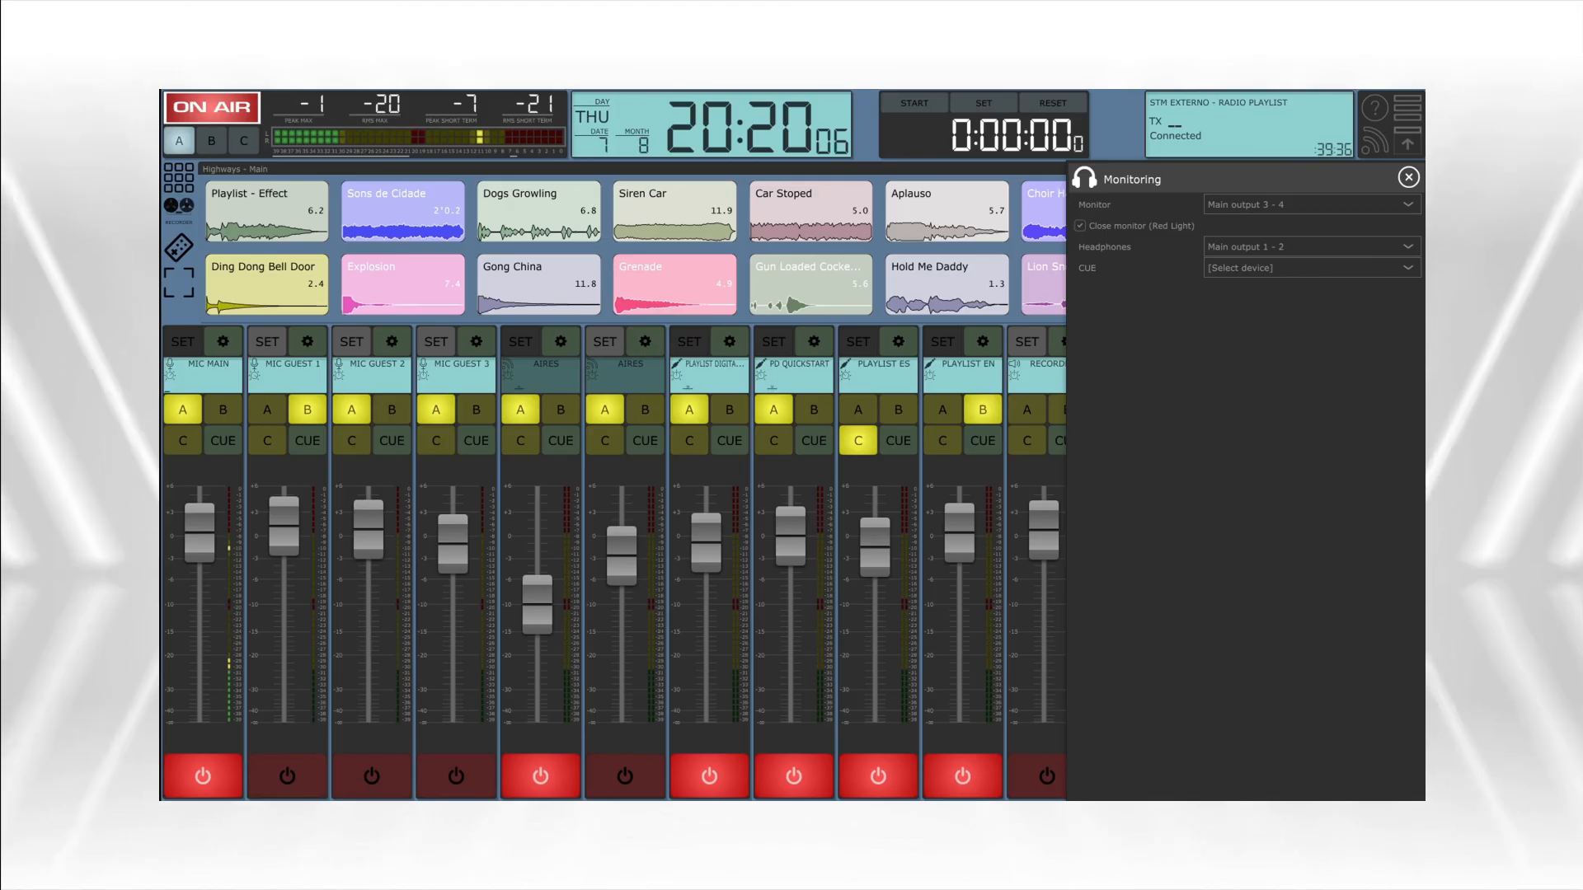
key("Escape")
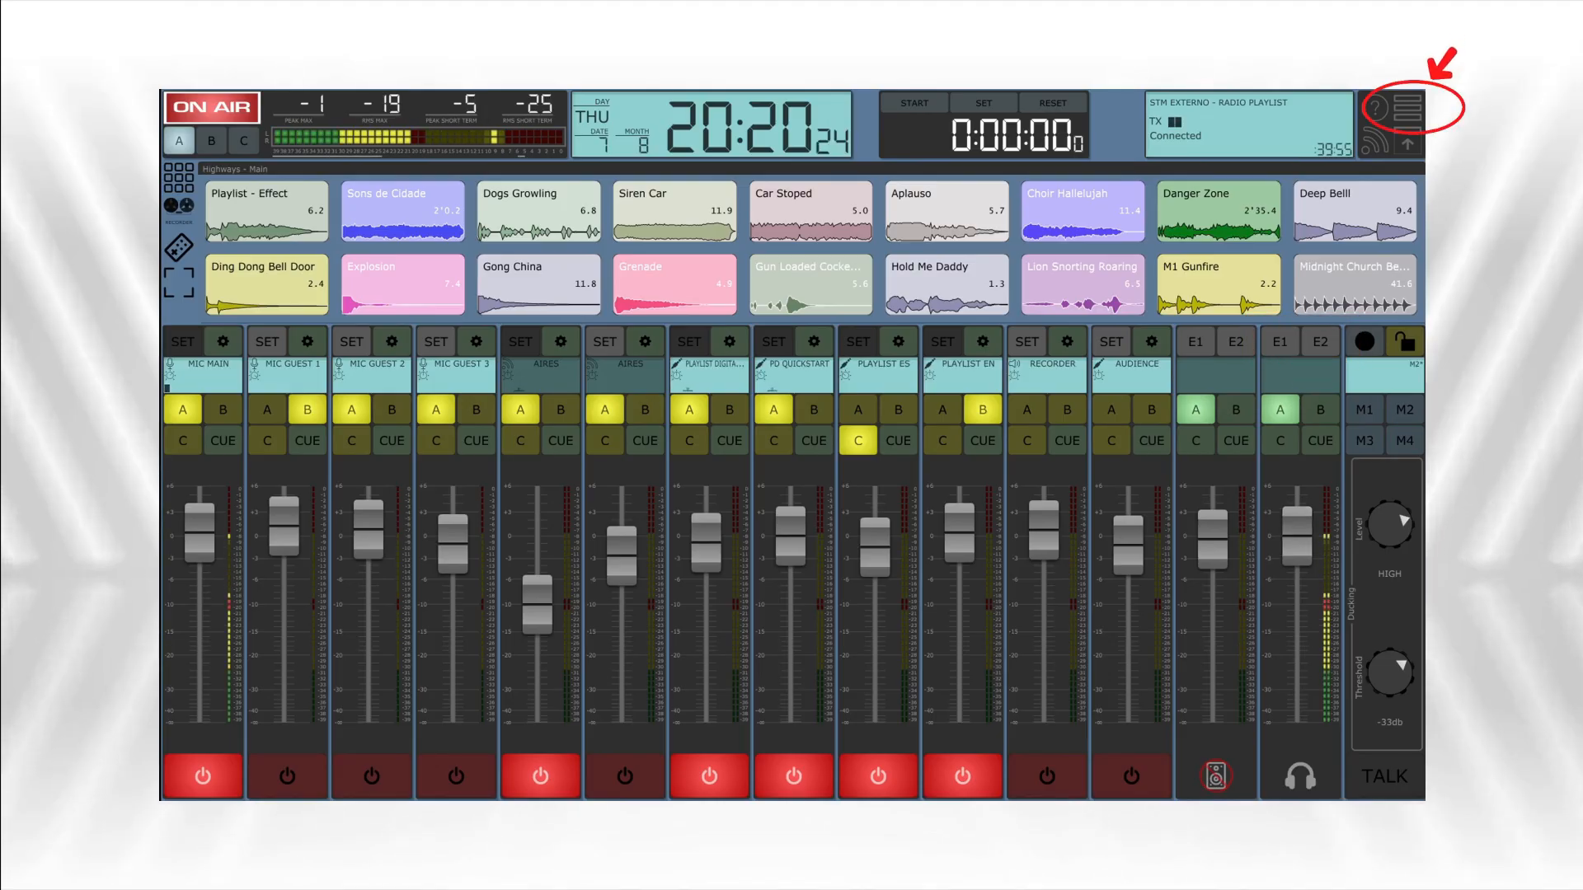
- Assign SAIDA MONITOR DELL as the CUE device in the Monitoring settings and close them
left_click(1407, 108)
left_click(1271, 204)
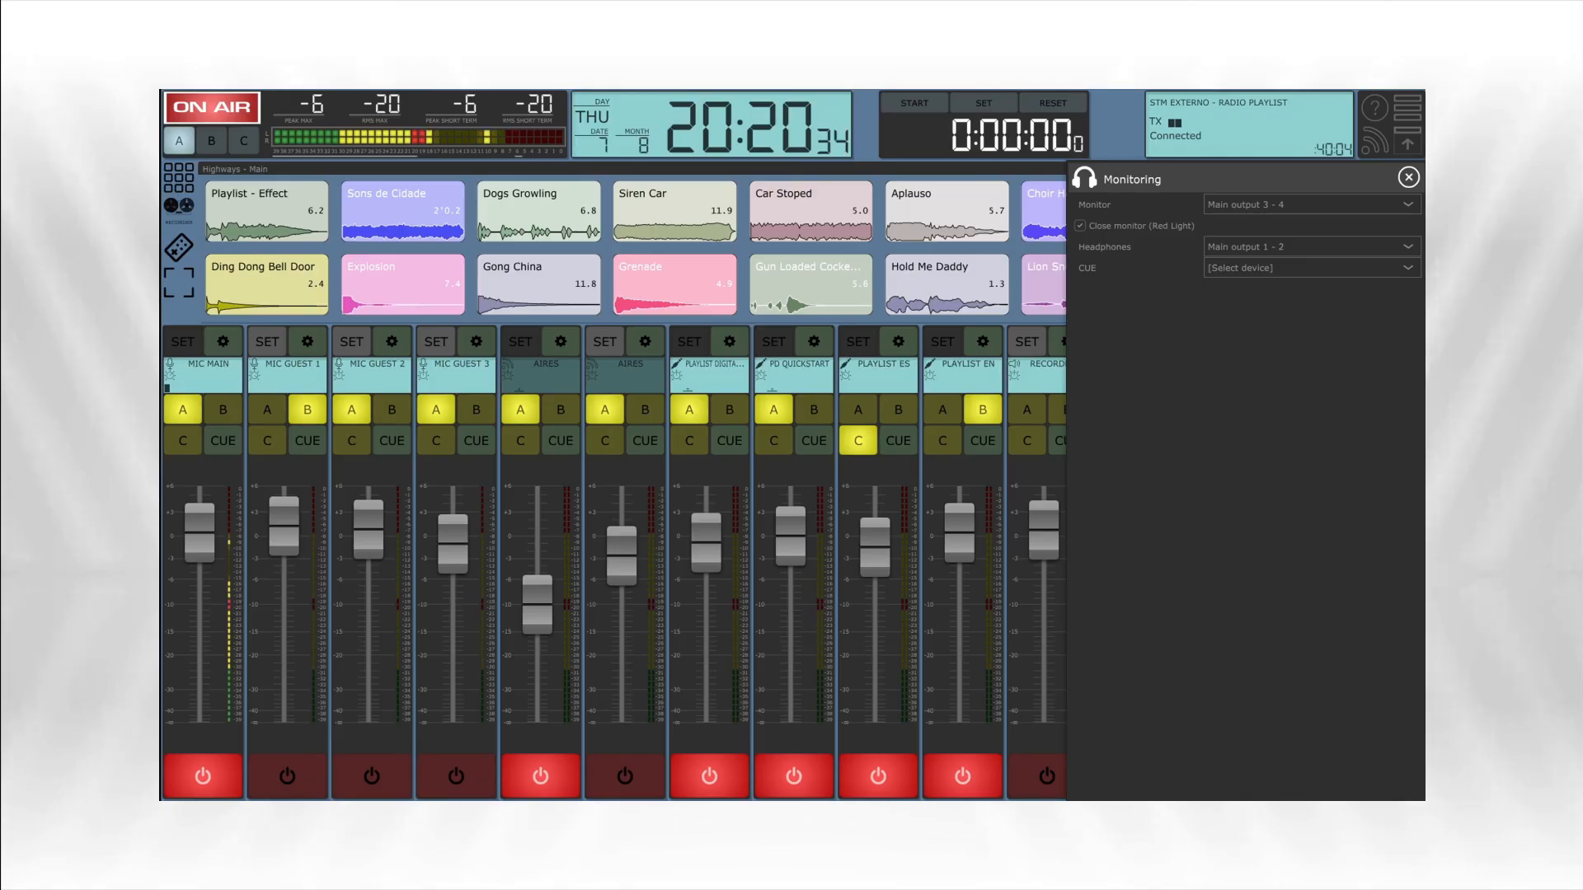
left_click(1311, 268)
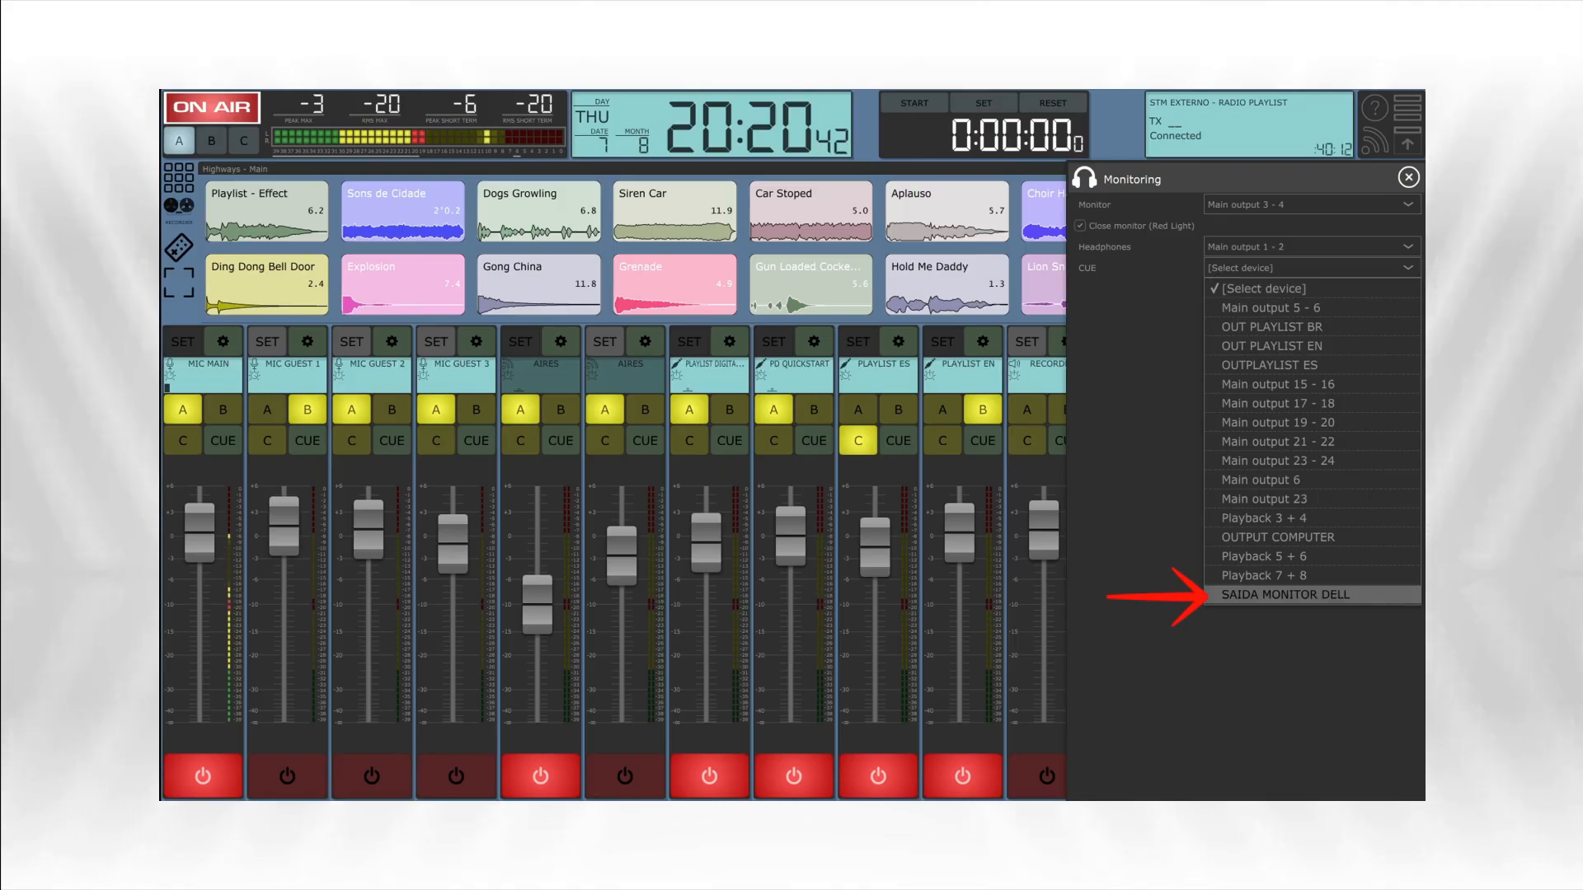
left_click(1285, 595)
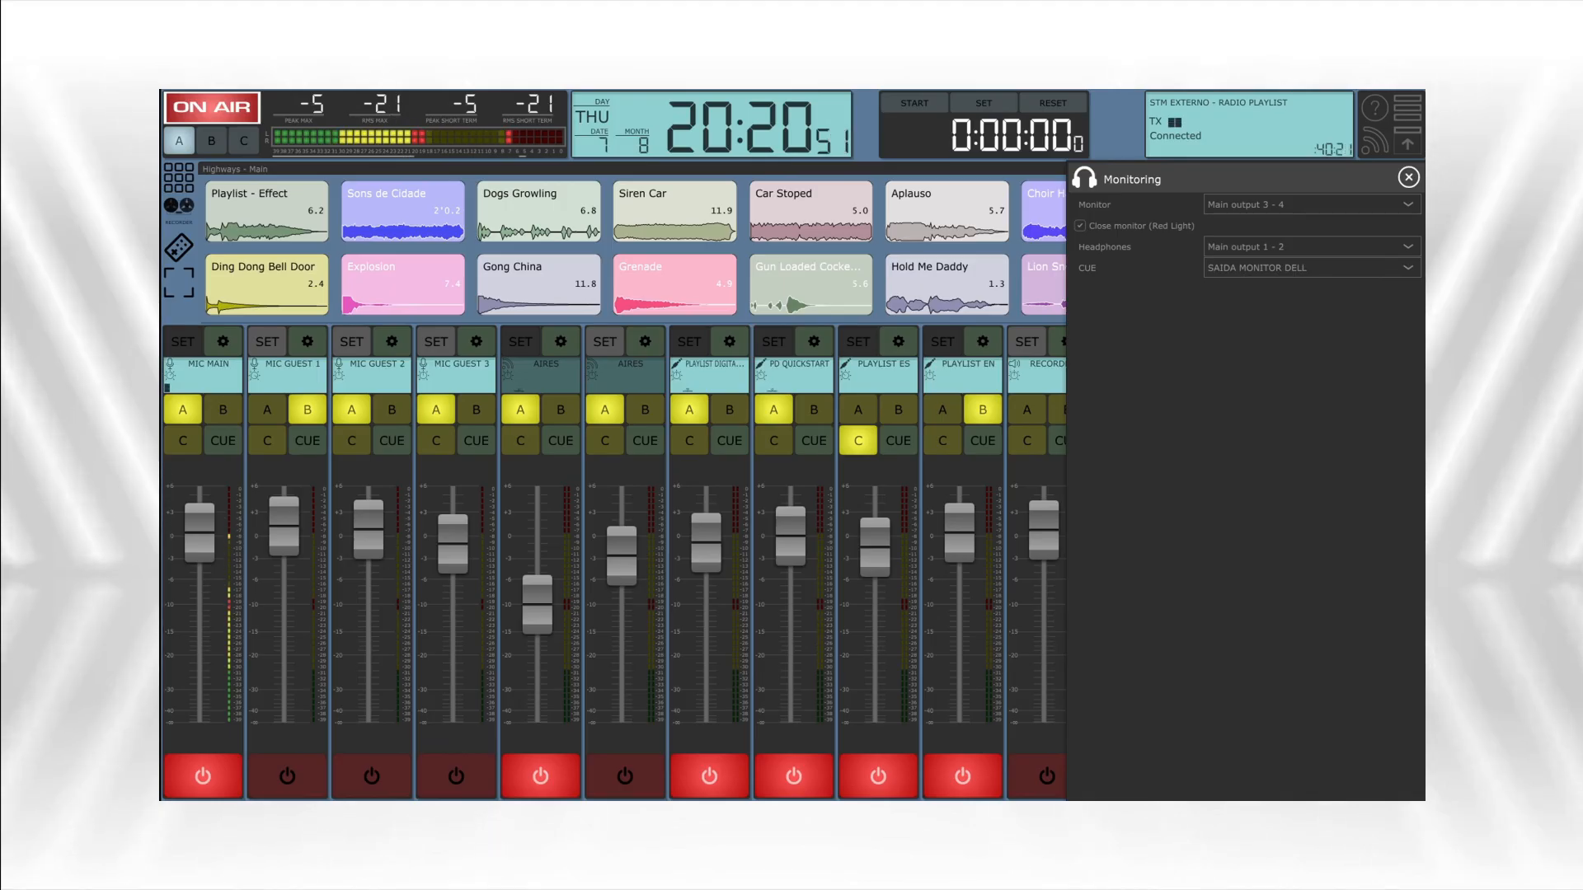
left_click(1408, 177)
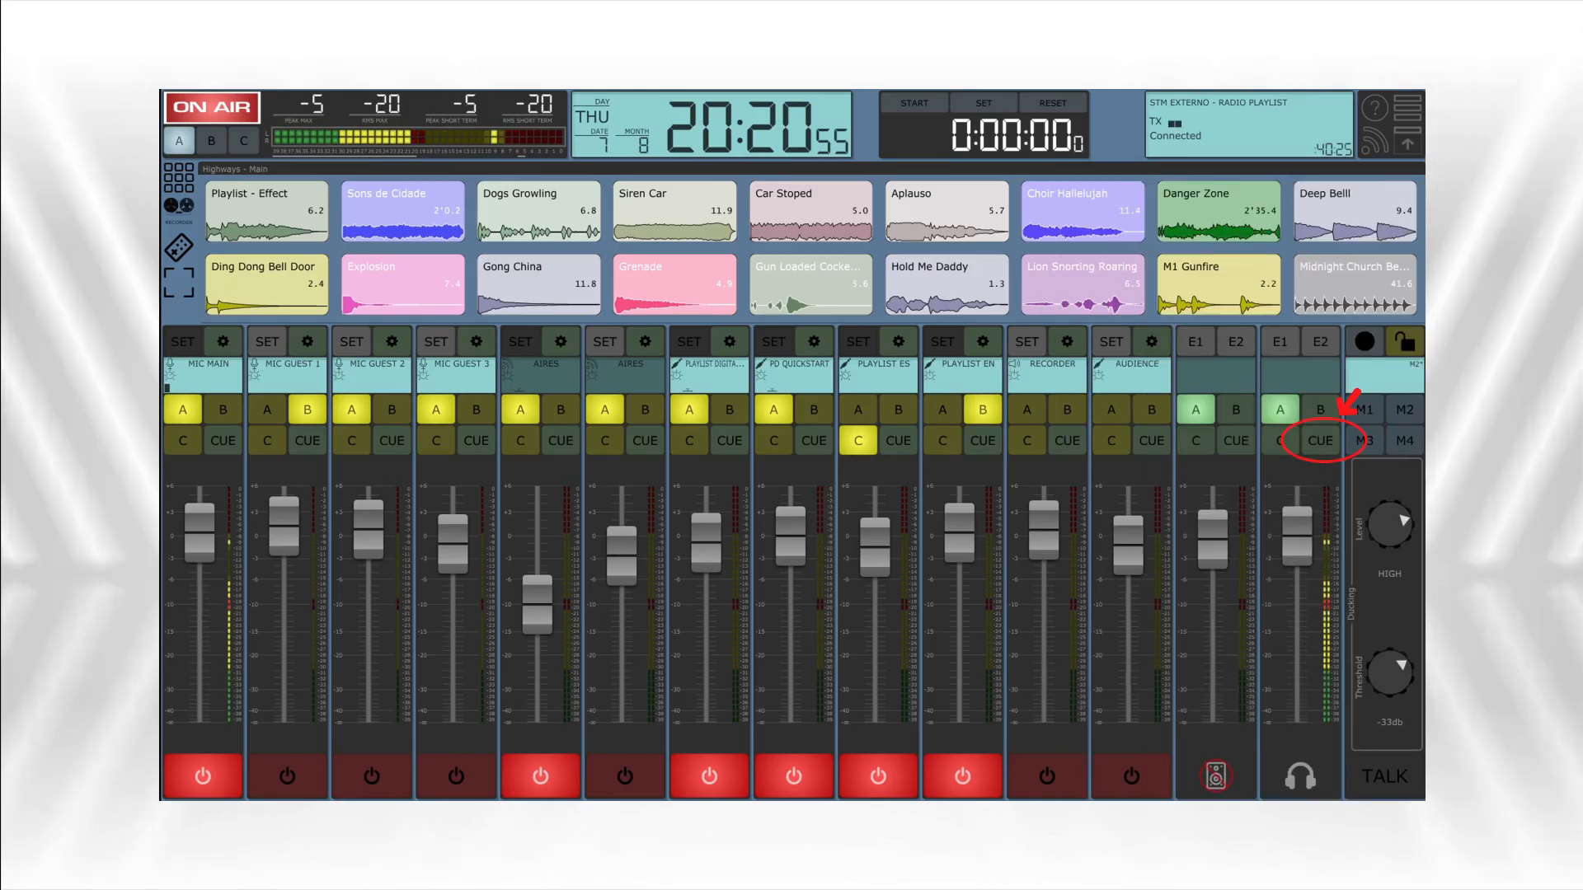
- Try CUE as the source of the headphone channel and return the channel to bus A
left_click(1320, 441)
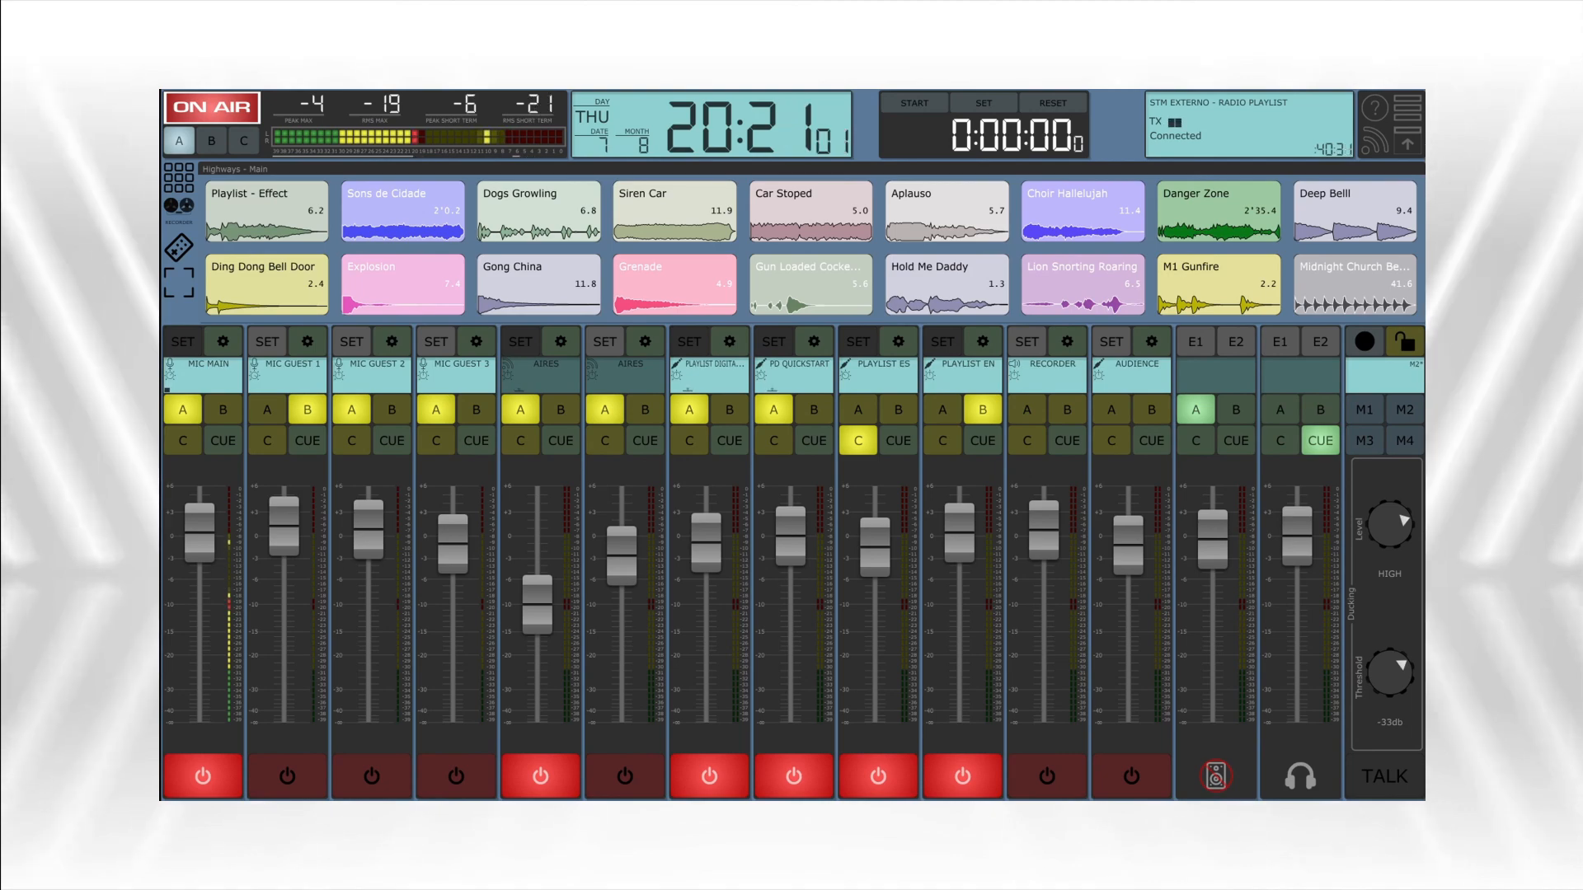
left_click(1280, 410)
left_click(1320, 441)
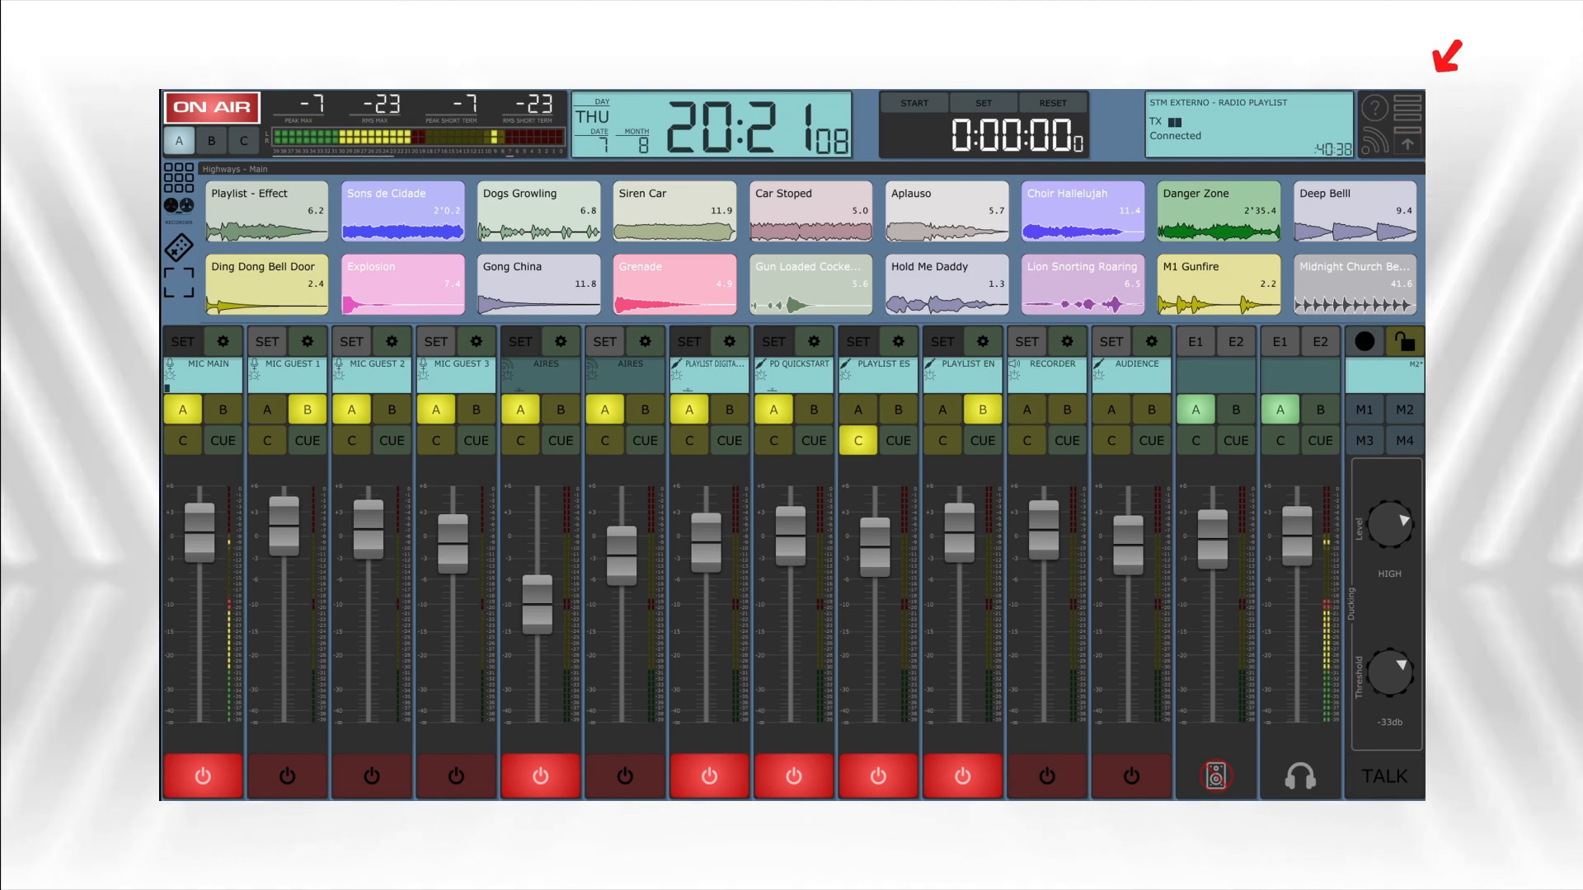
- Label the destination Main output 1 - 2 as HEADPHONE LOCUTOR and return to the Destinations list
left_click(1407, 108)
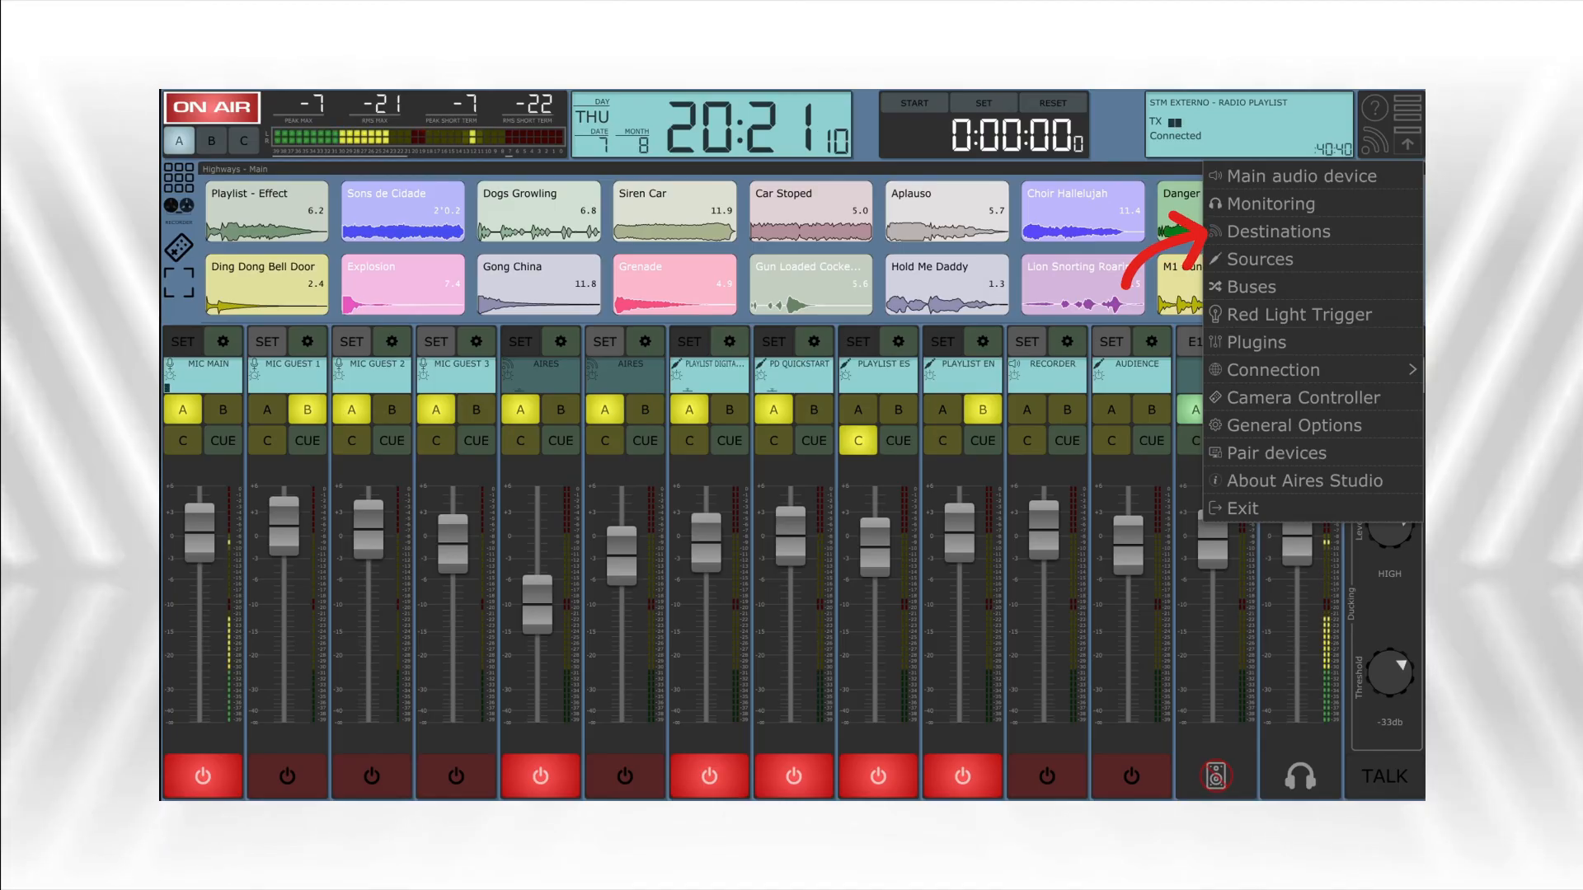
left_click(1277, 232)
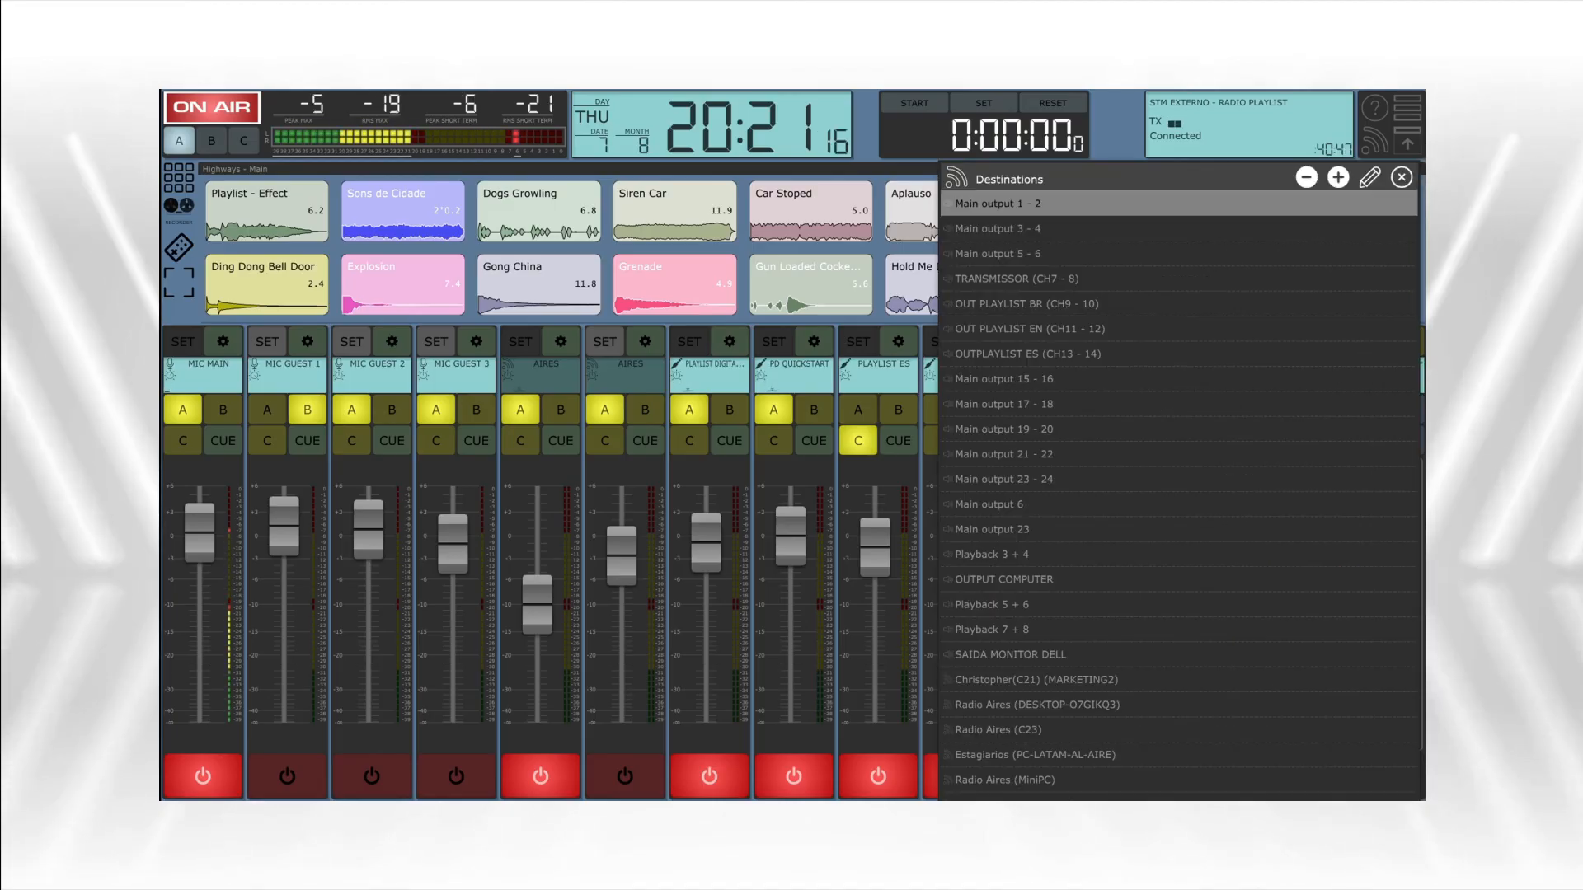
left_click(1179, 228)
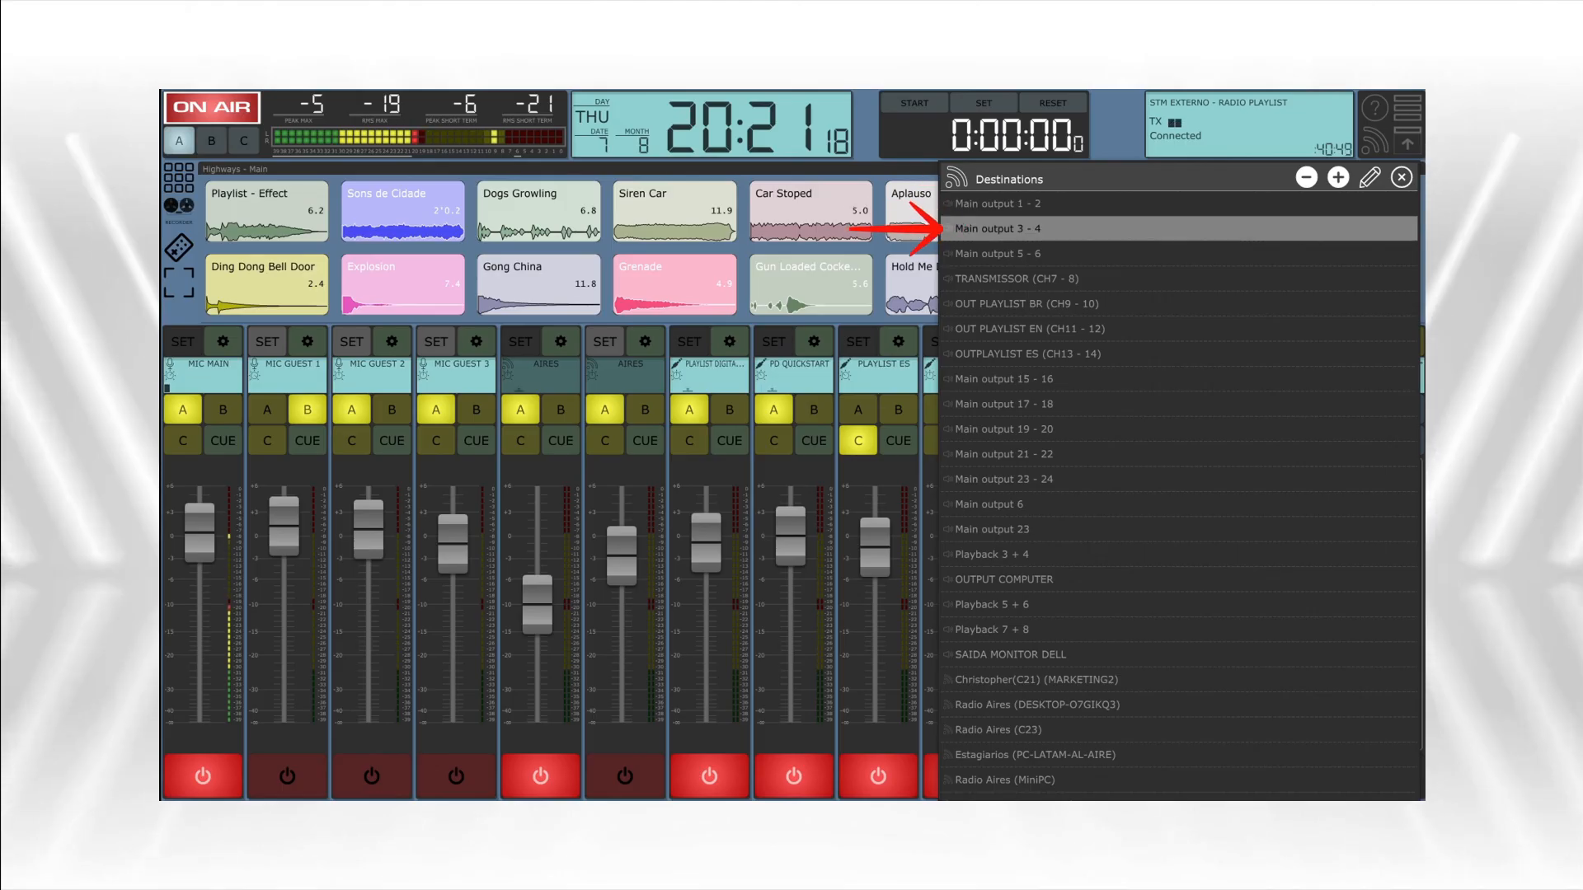
left_click(1179, 204)
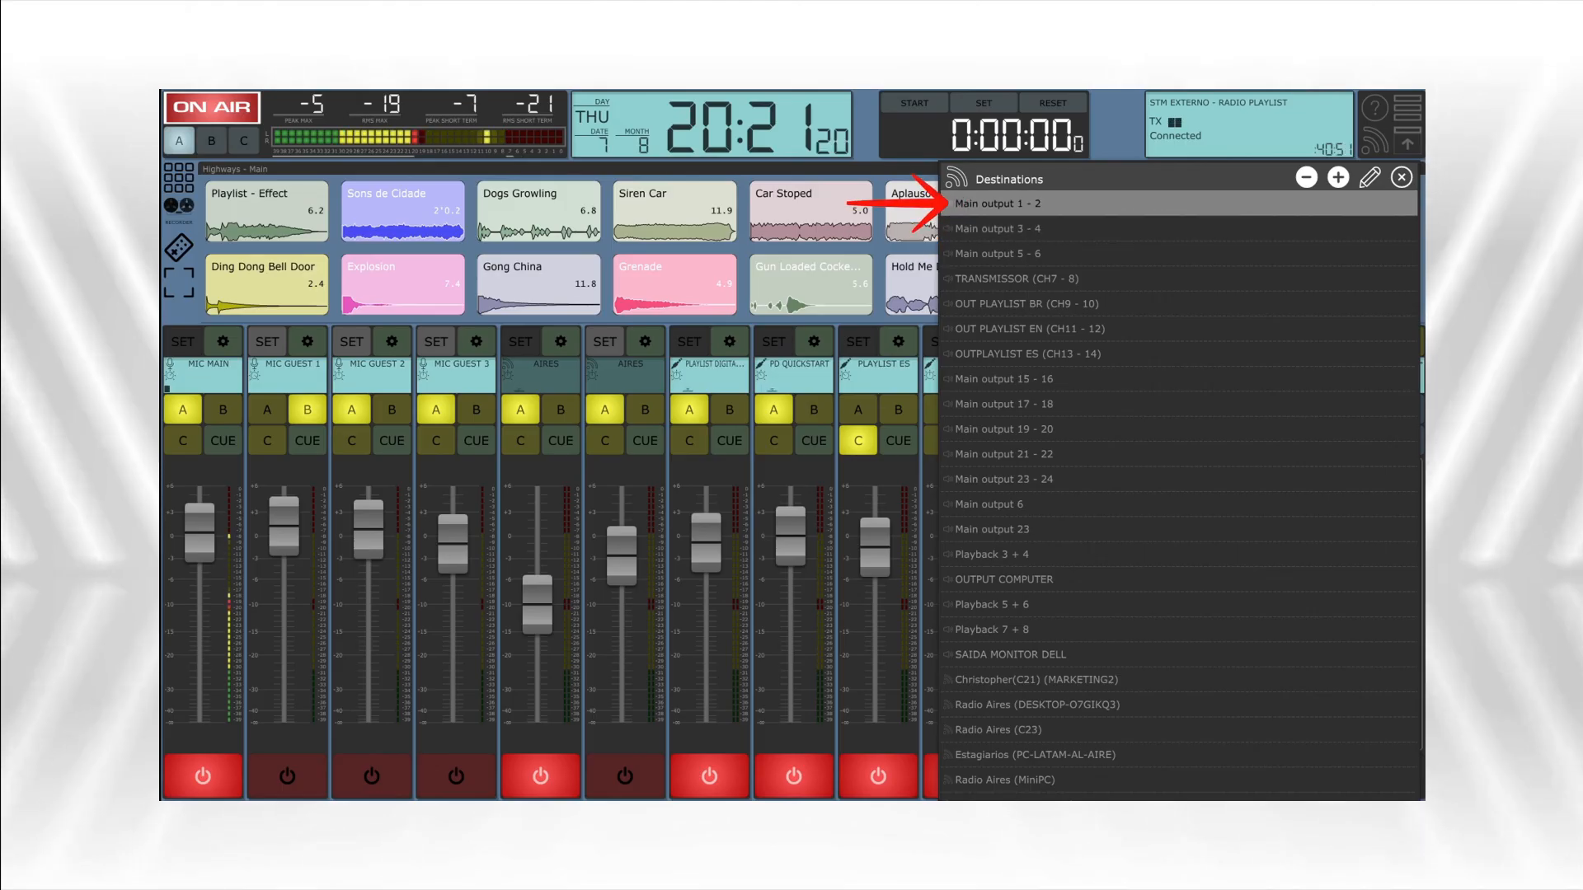
left_click(1179, 253)
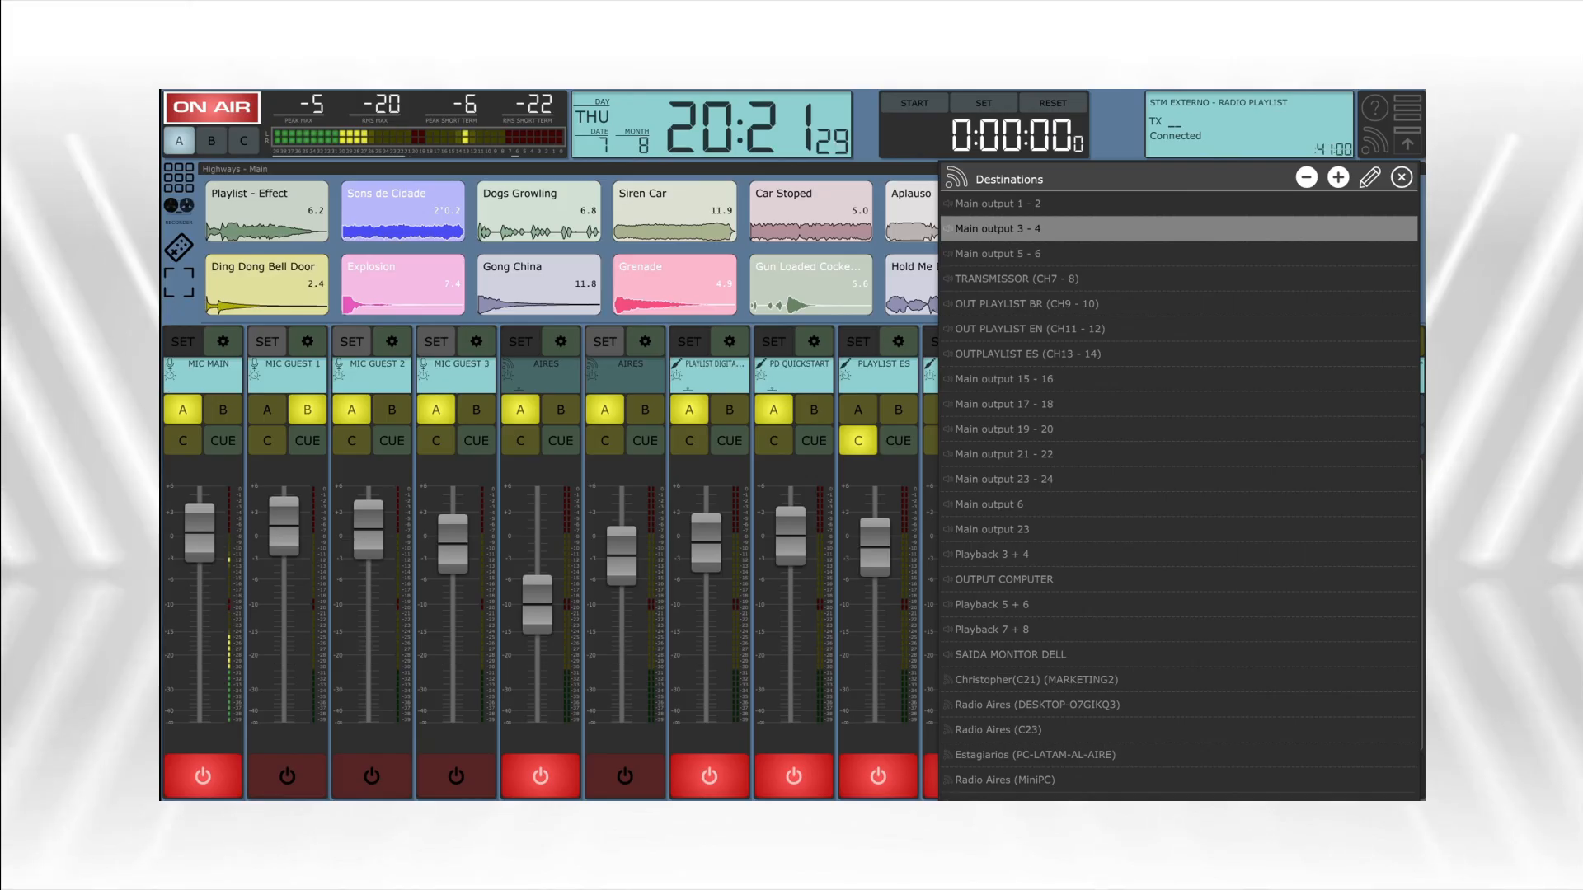
left_click(1179, 203)
left_click(1370, 177)
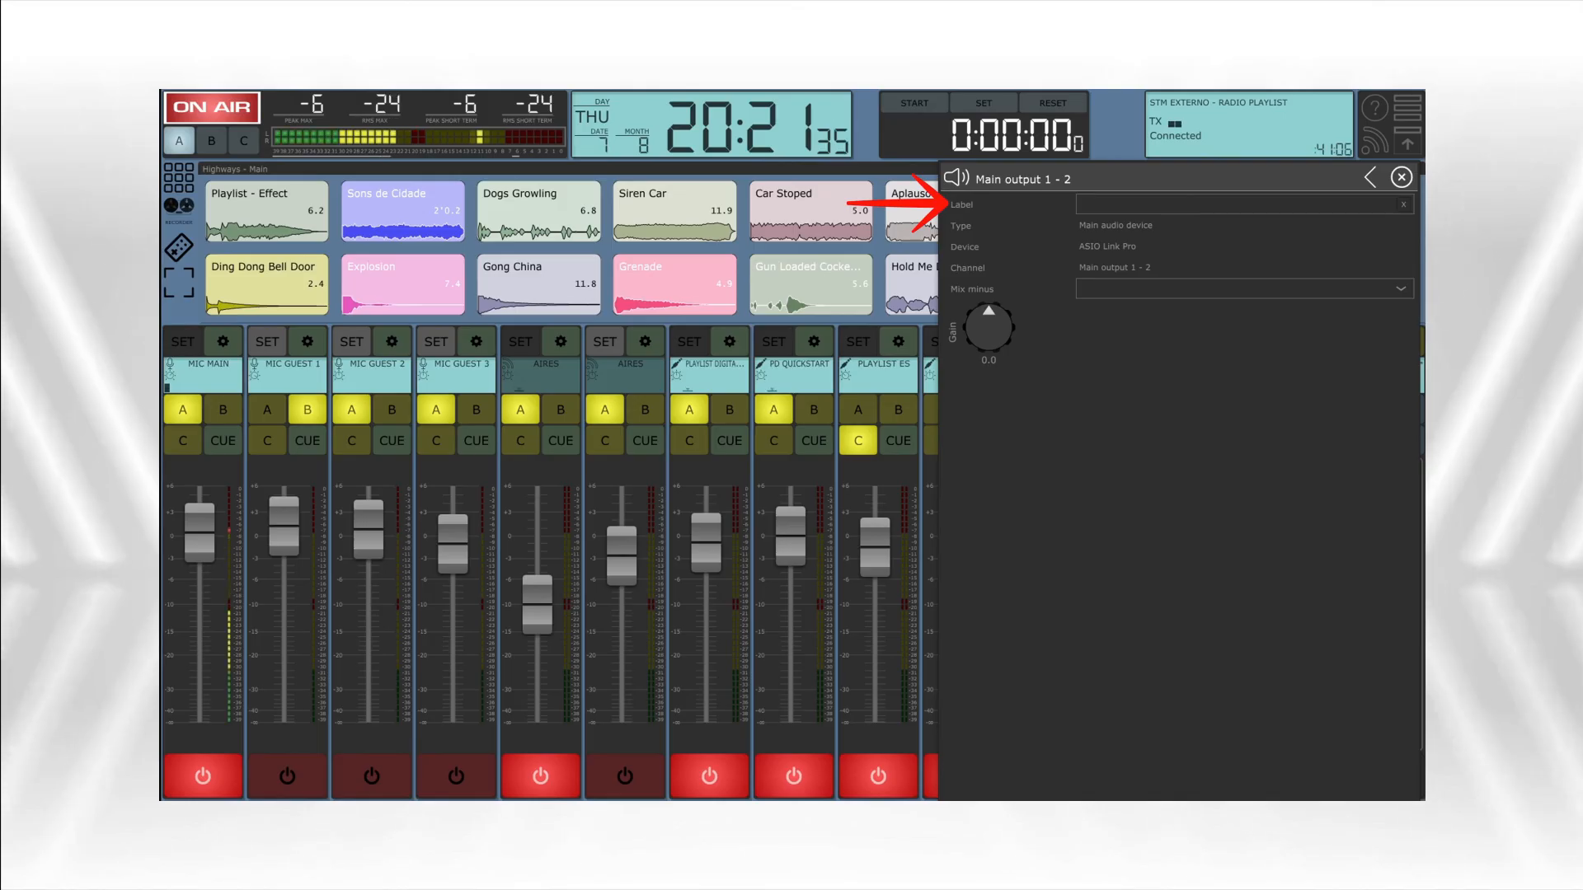
left_click(1233, 204)
type("HEA")
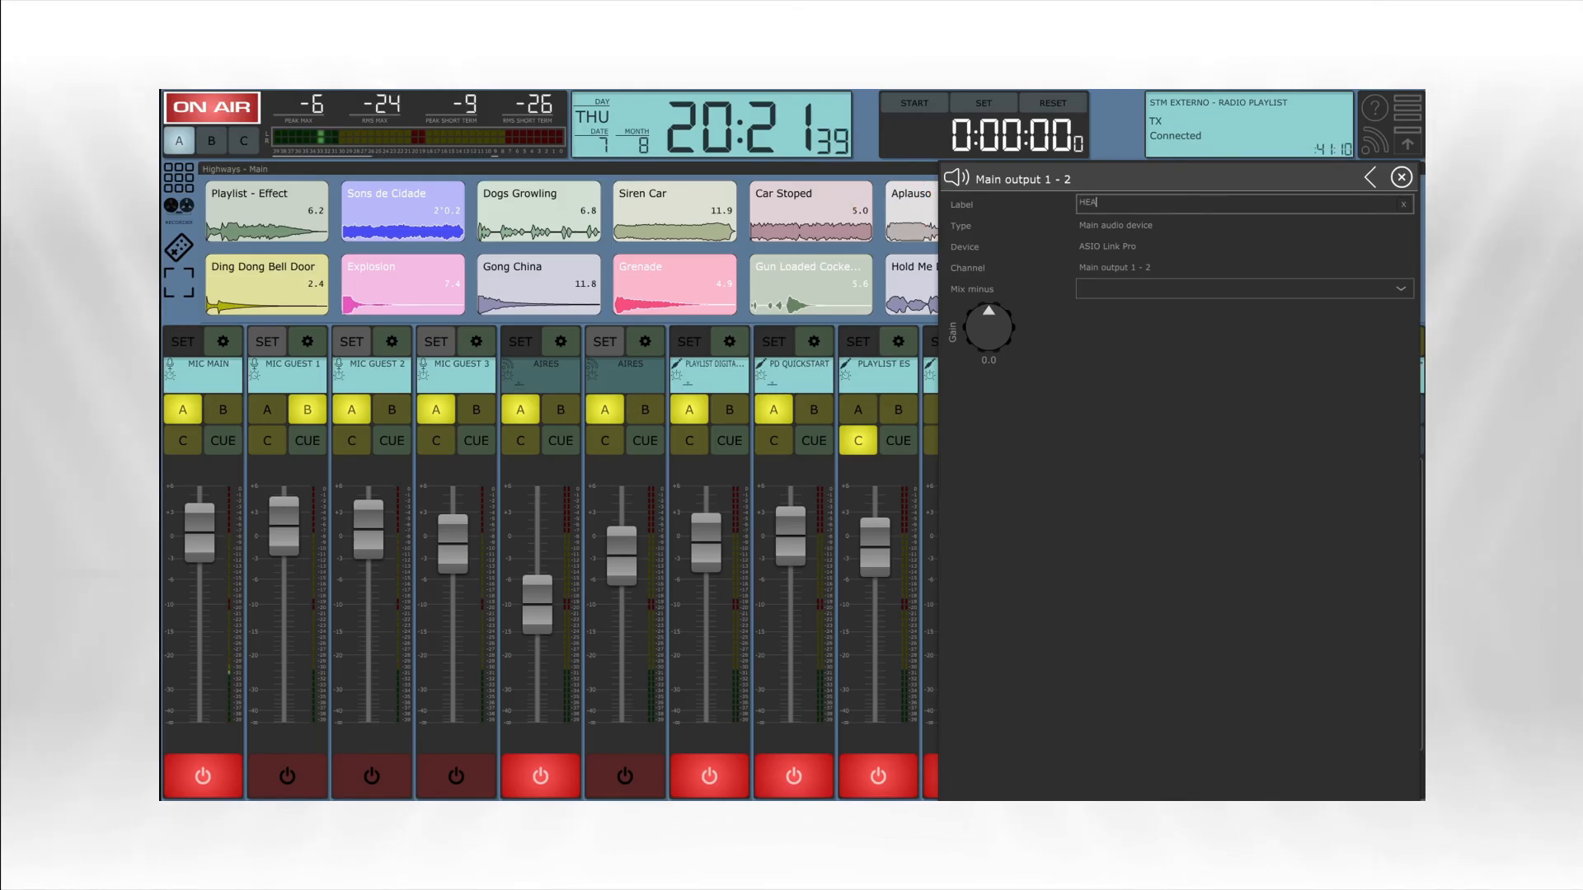
type("DPHONE")
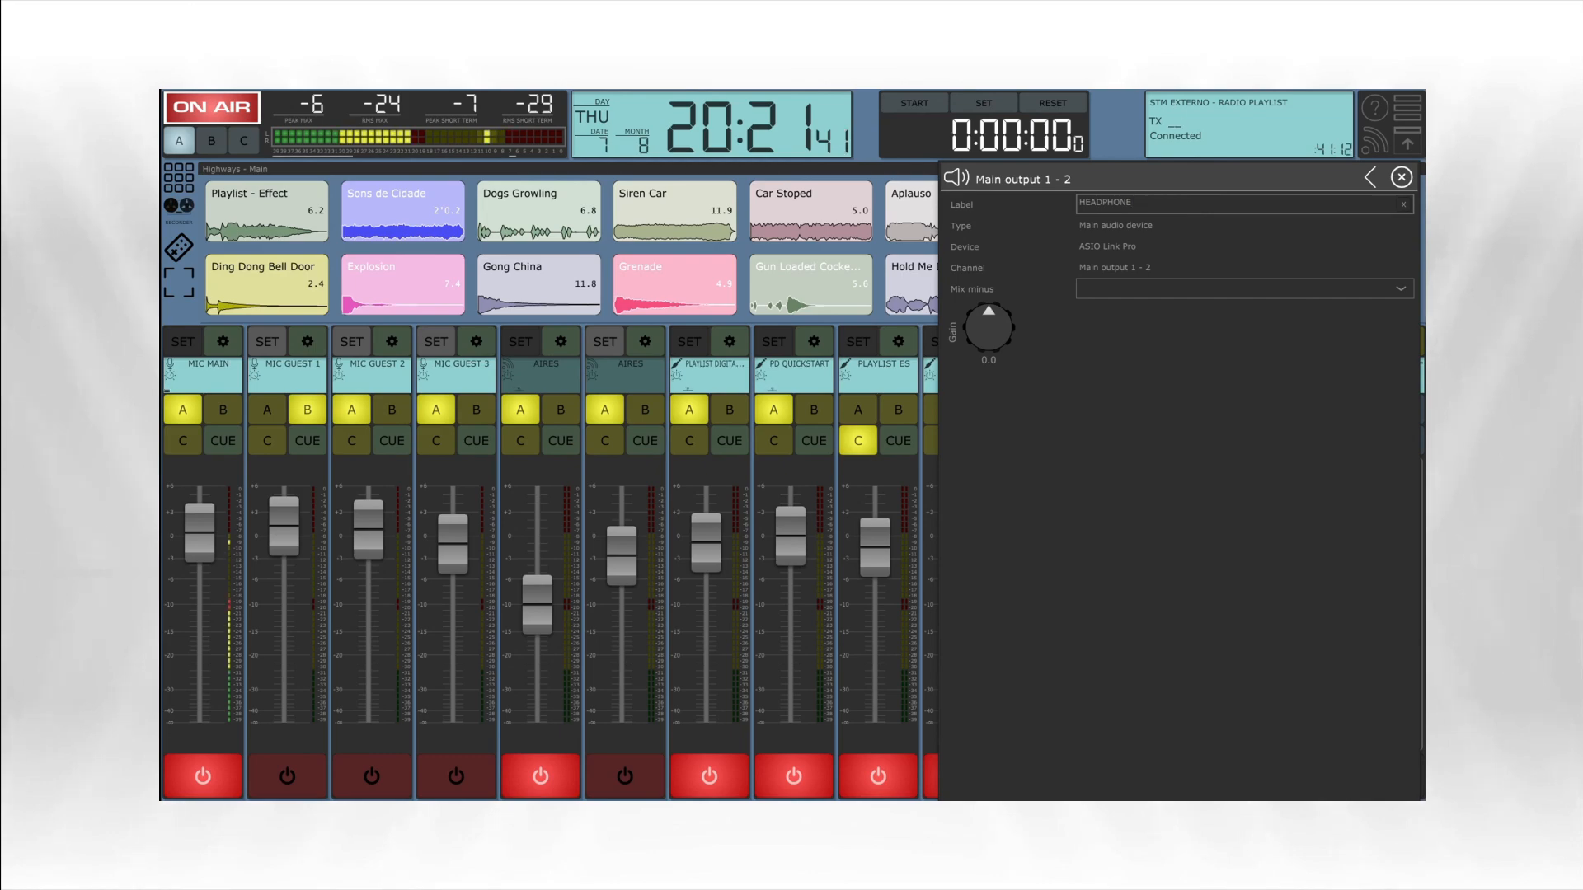
type(" LOCUTOR")
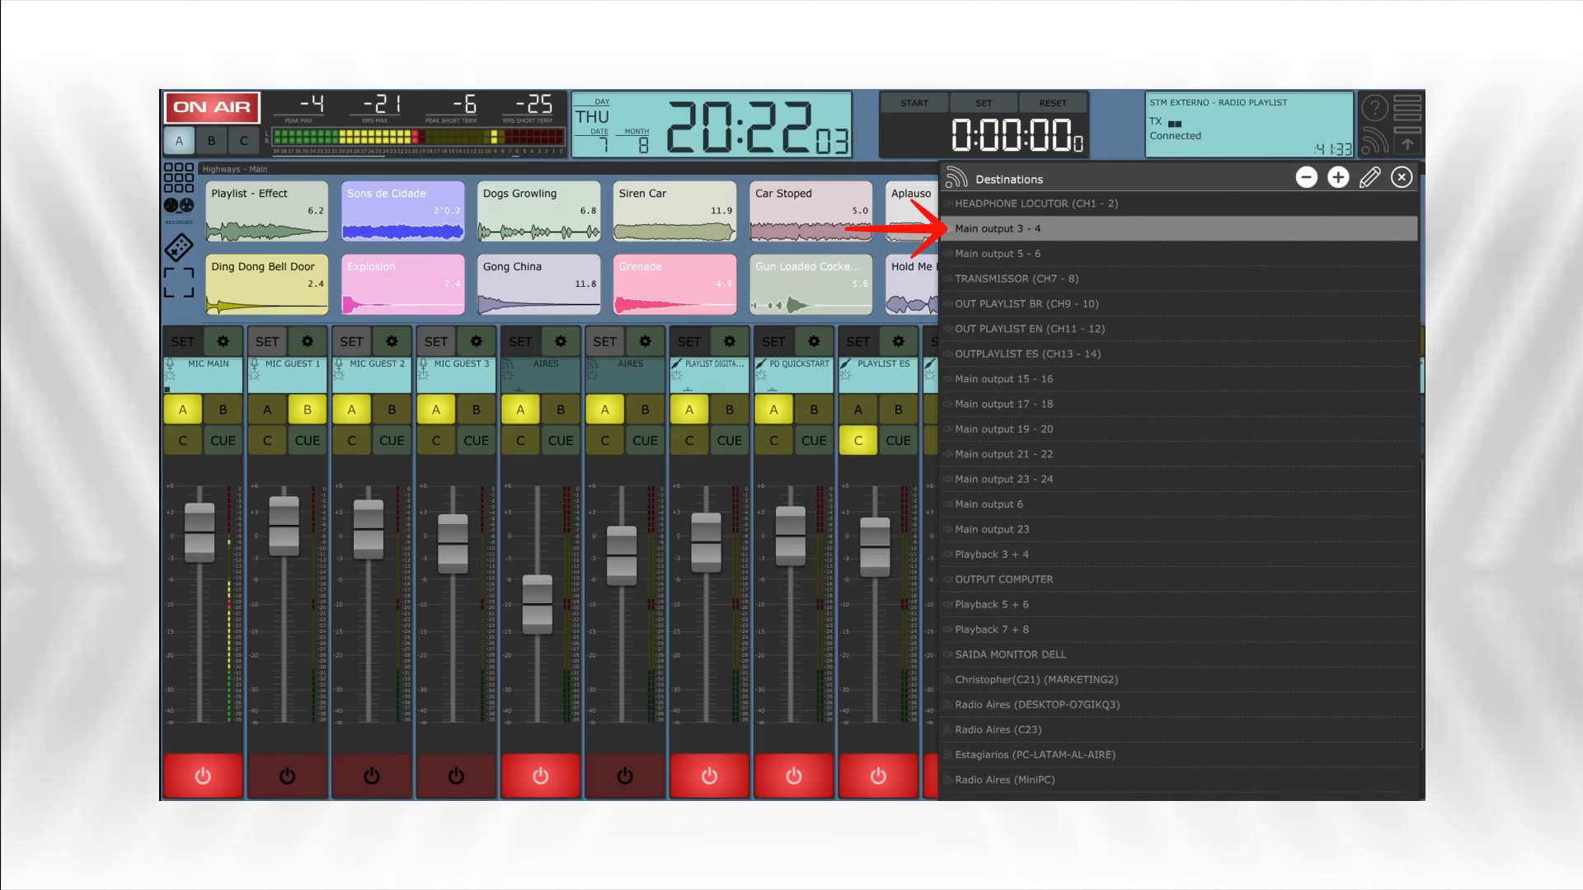
left_click(1370, 177)
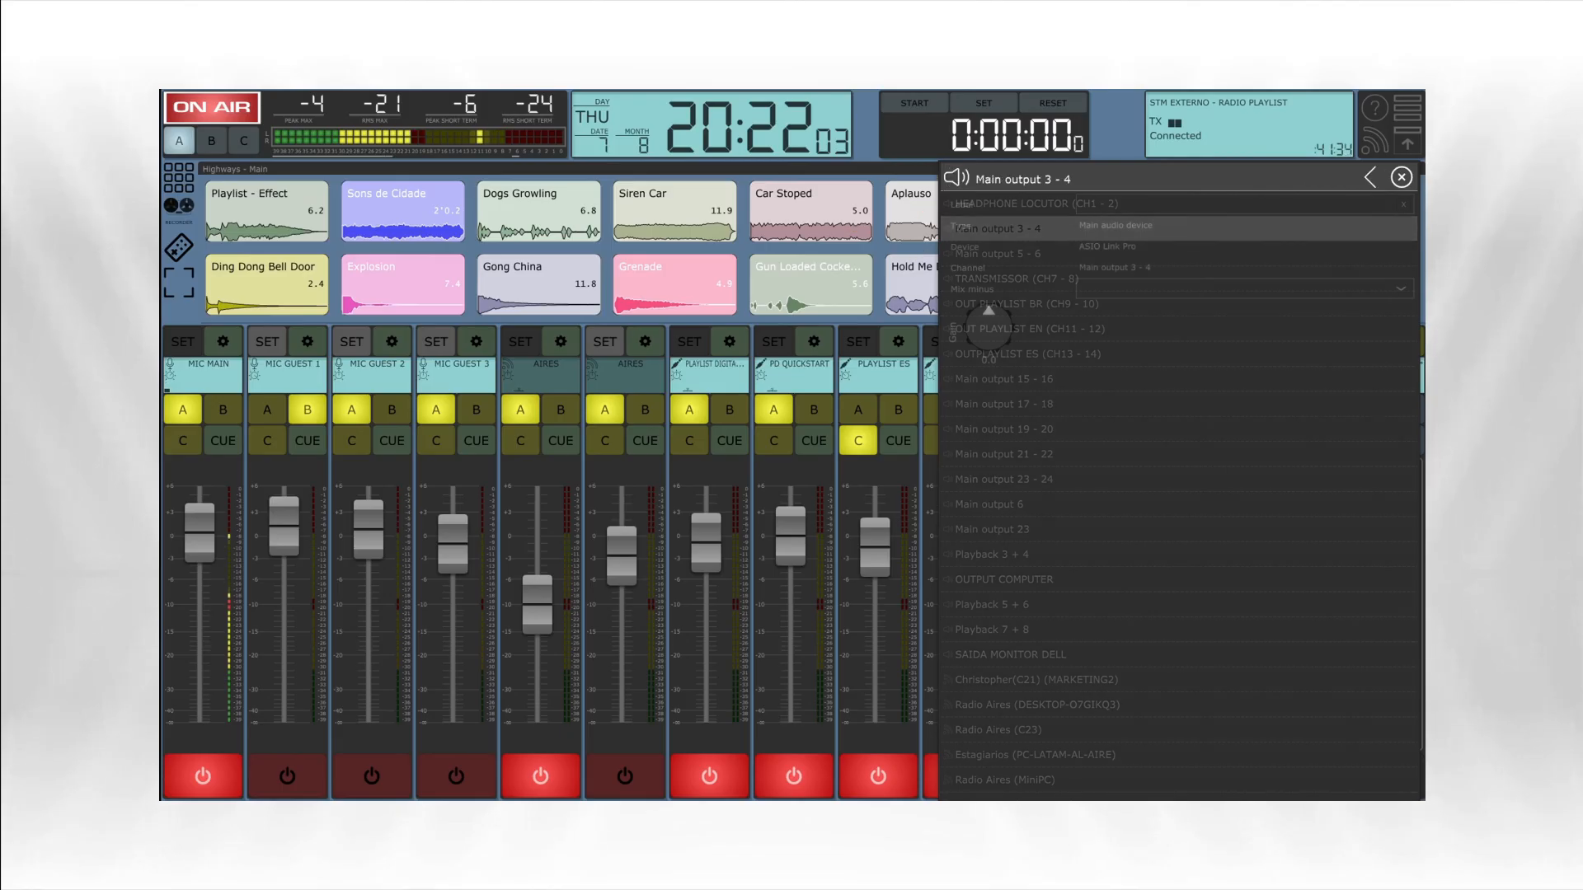
- Label the destination Main output 3 - 4 as MONITOR ESTUDIO
left_click(1237, 204)
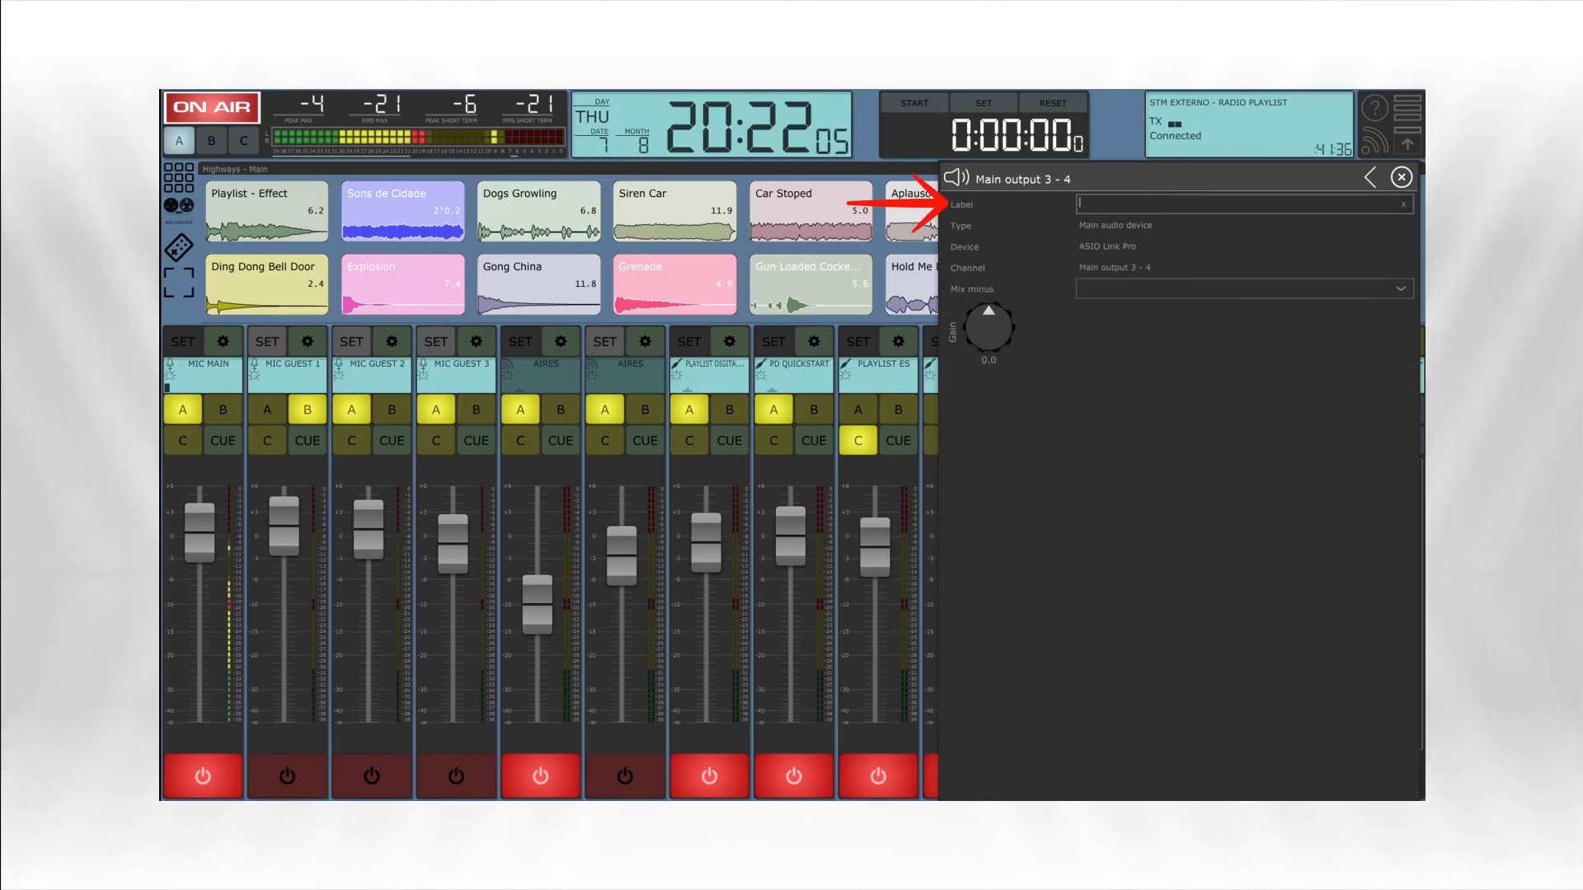
type("MONITO")
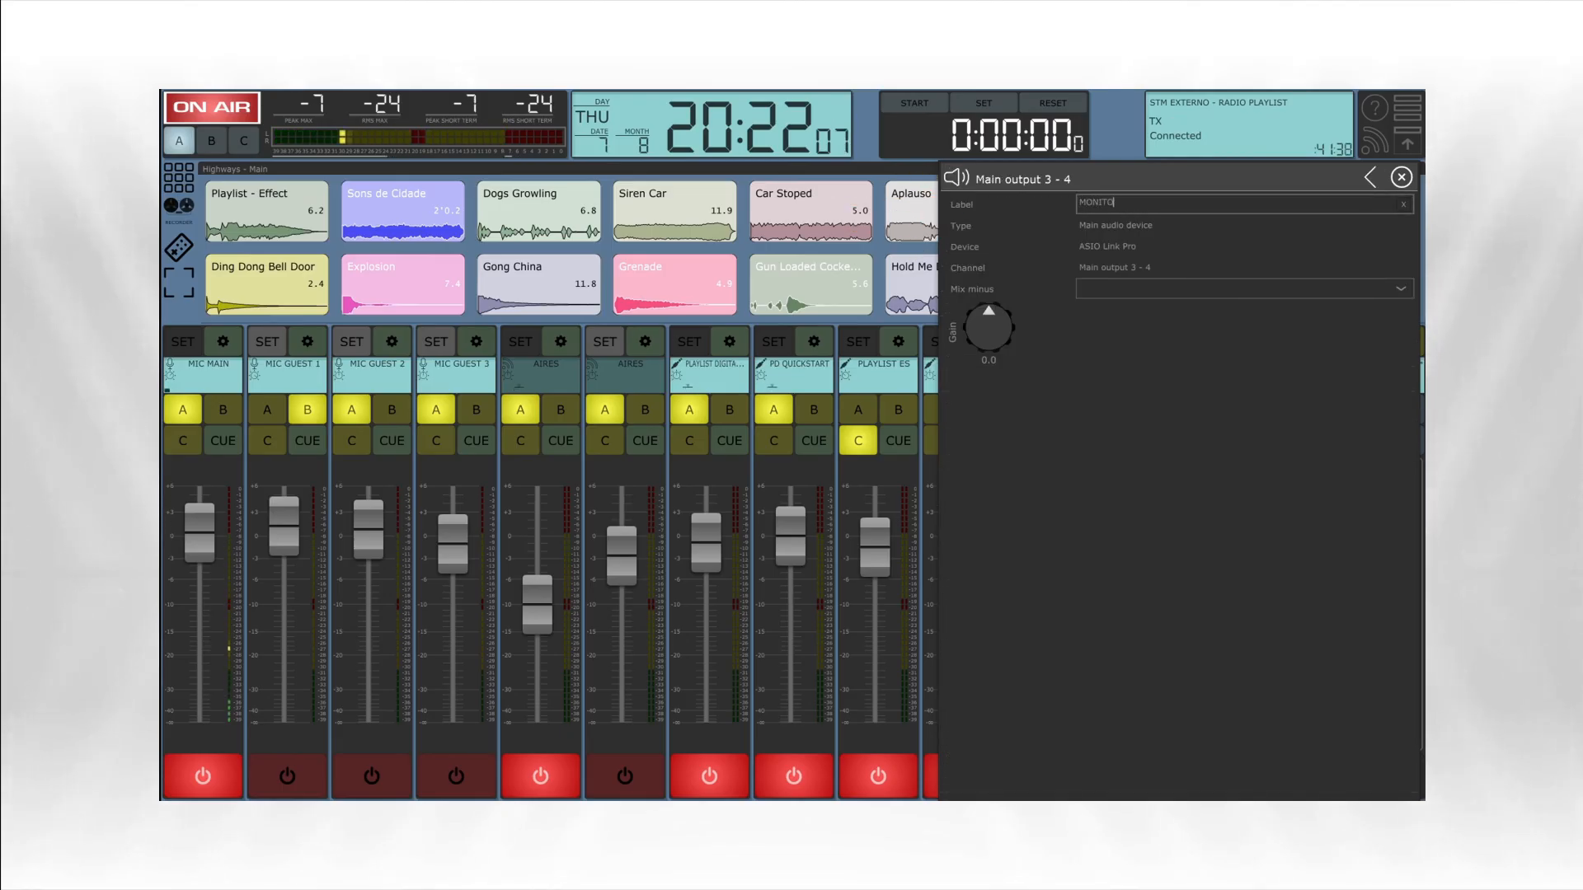
type("R ES")
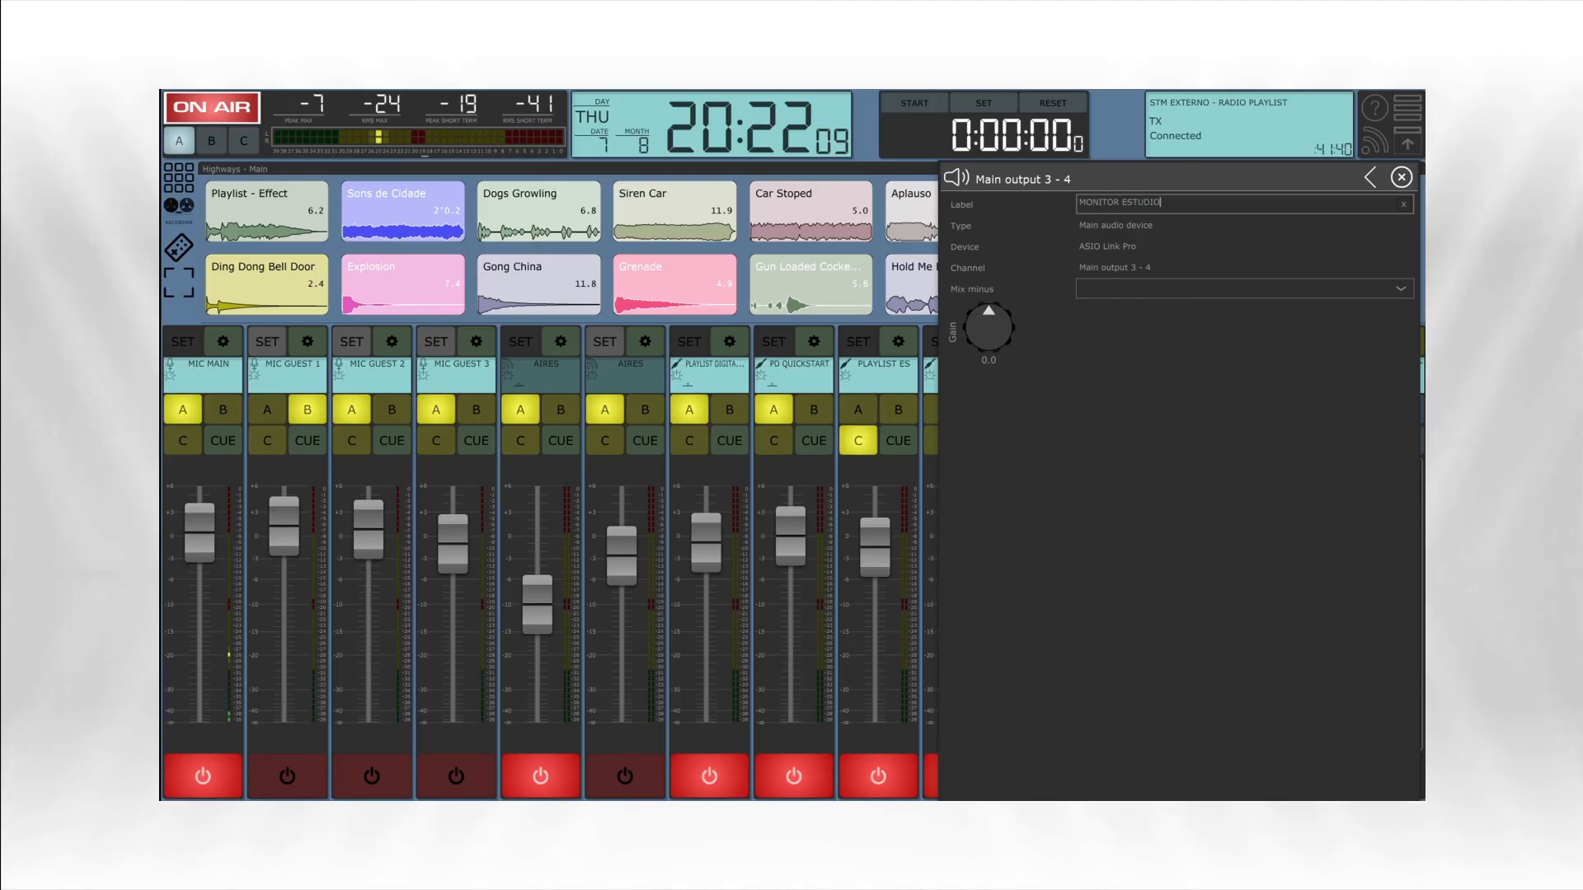
type("TUDIO")
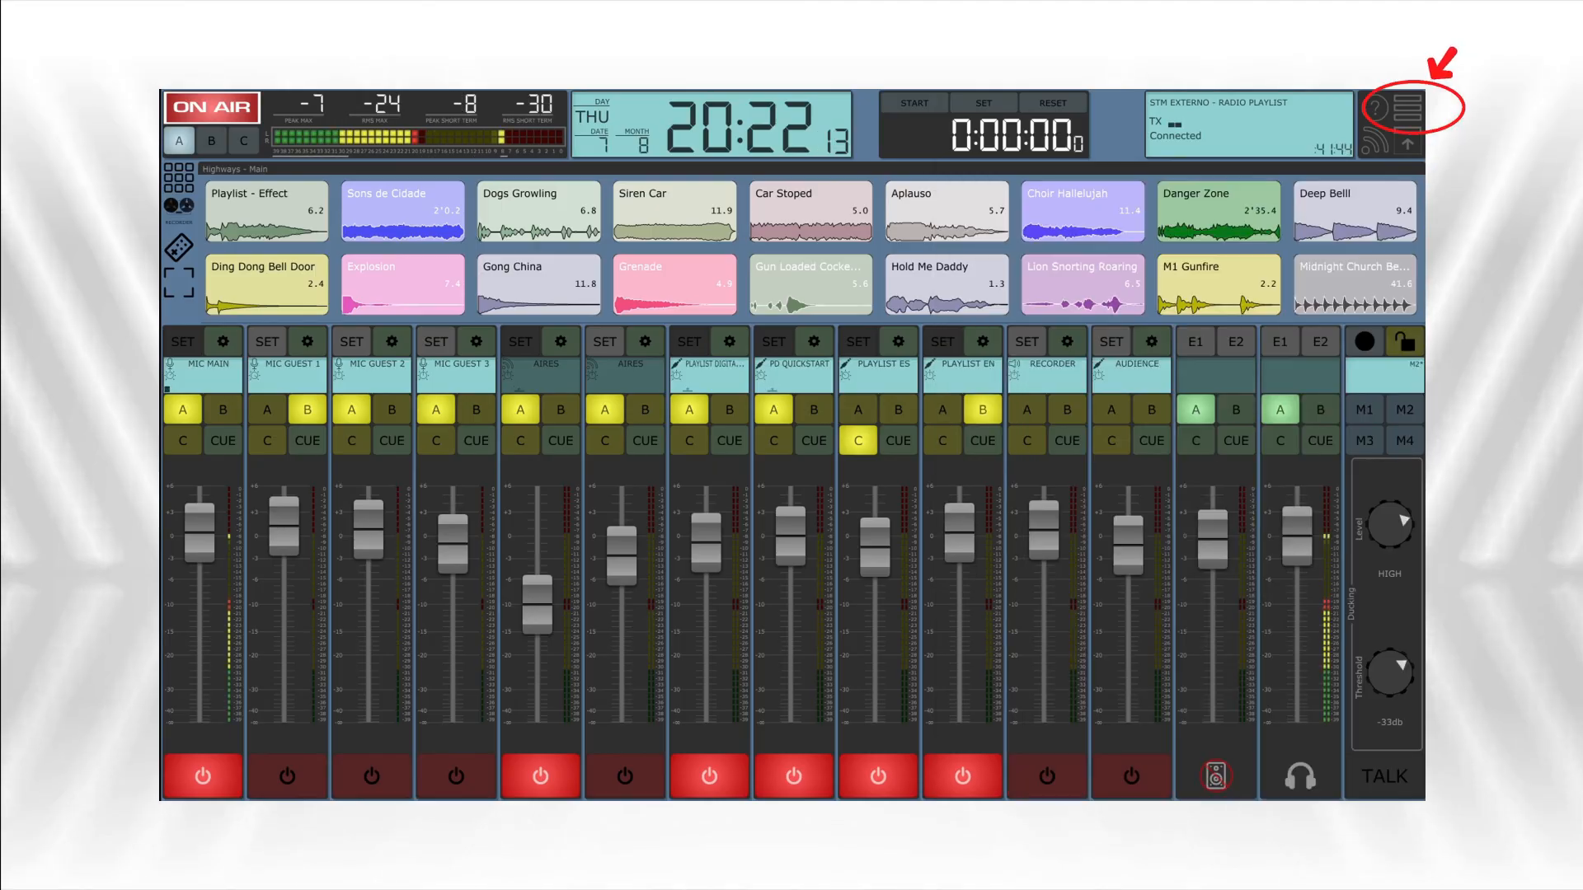
- Open the Monitoring settings to review the assigned output devices
left_click(1407, 106)
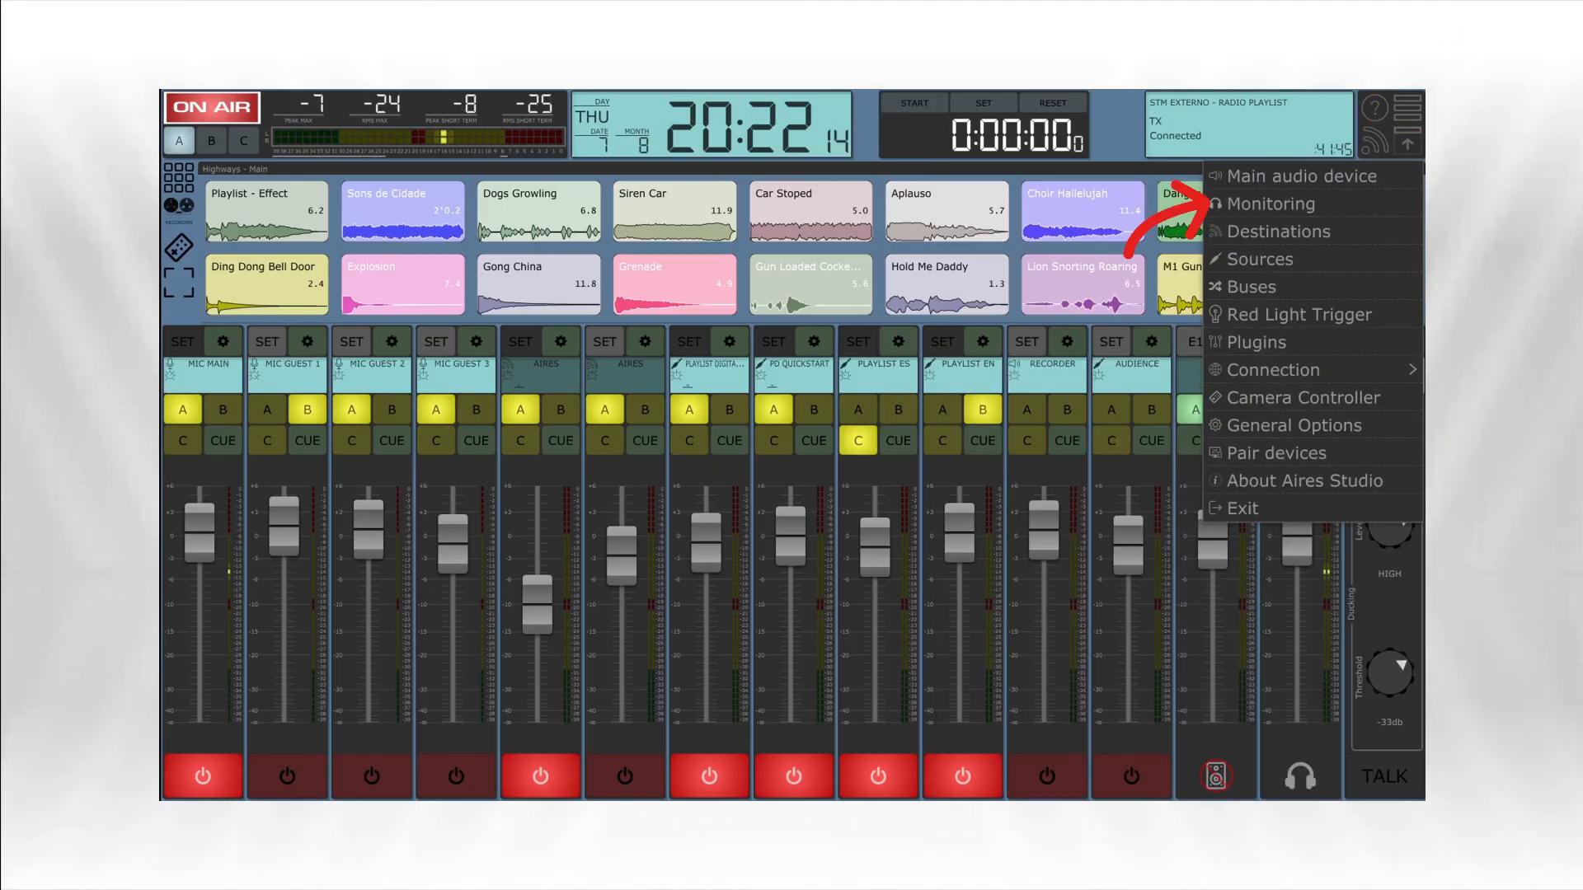
left_click(1270, 204)
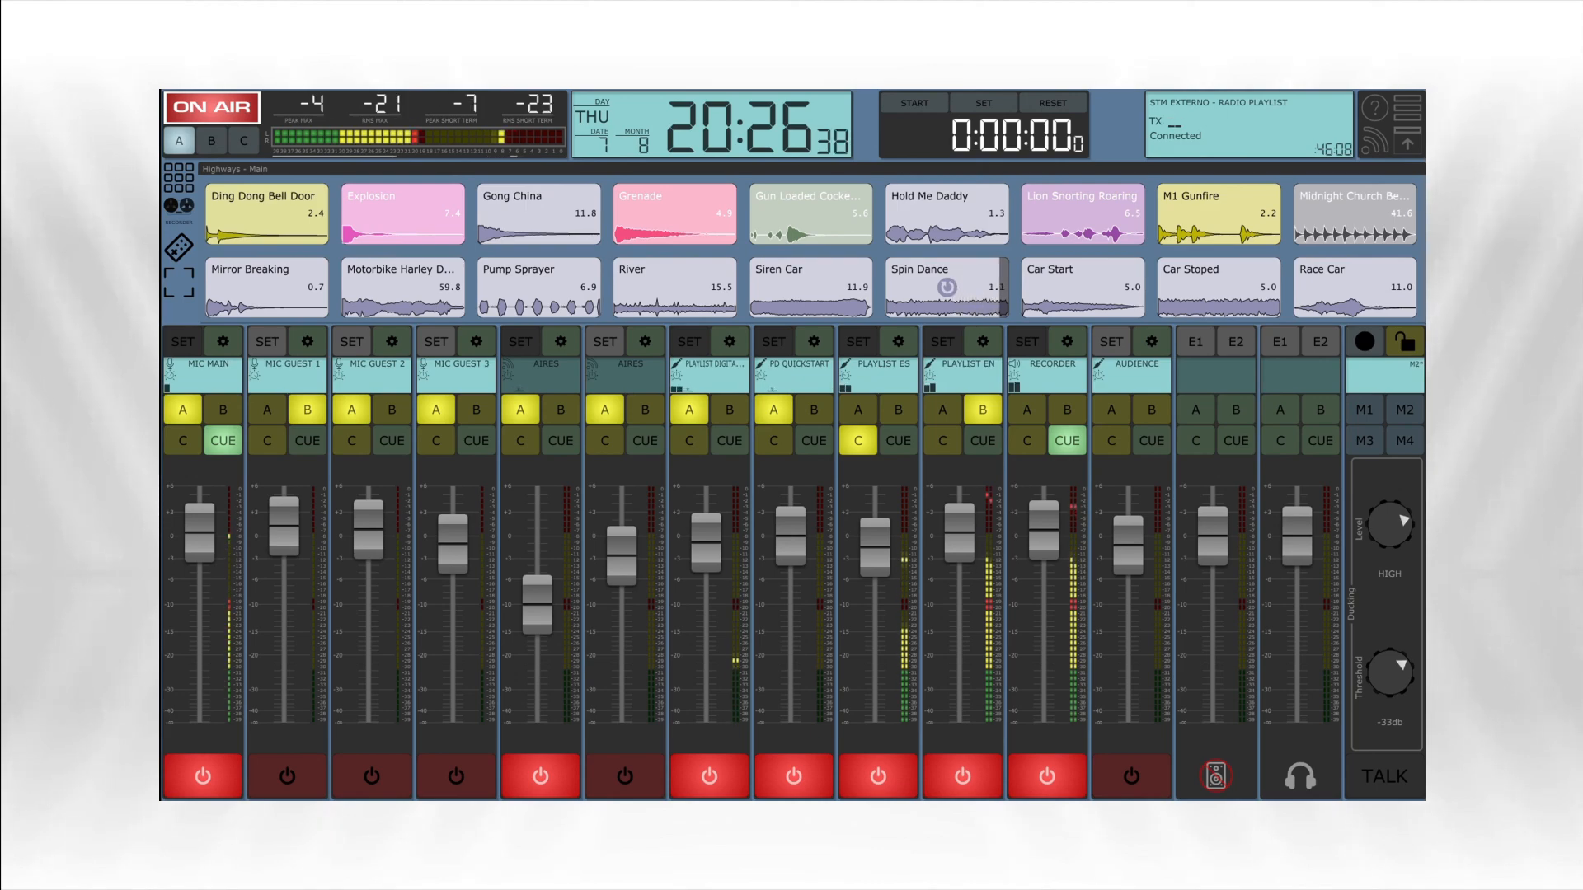
- Set the monitor channel's source to bus A and switch the headphone channel's source through buses A, B and C
left_click(1195, 409)
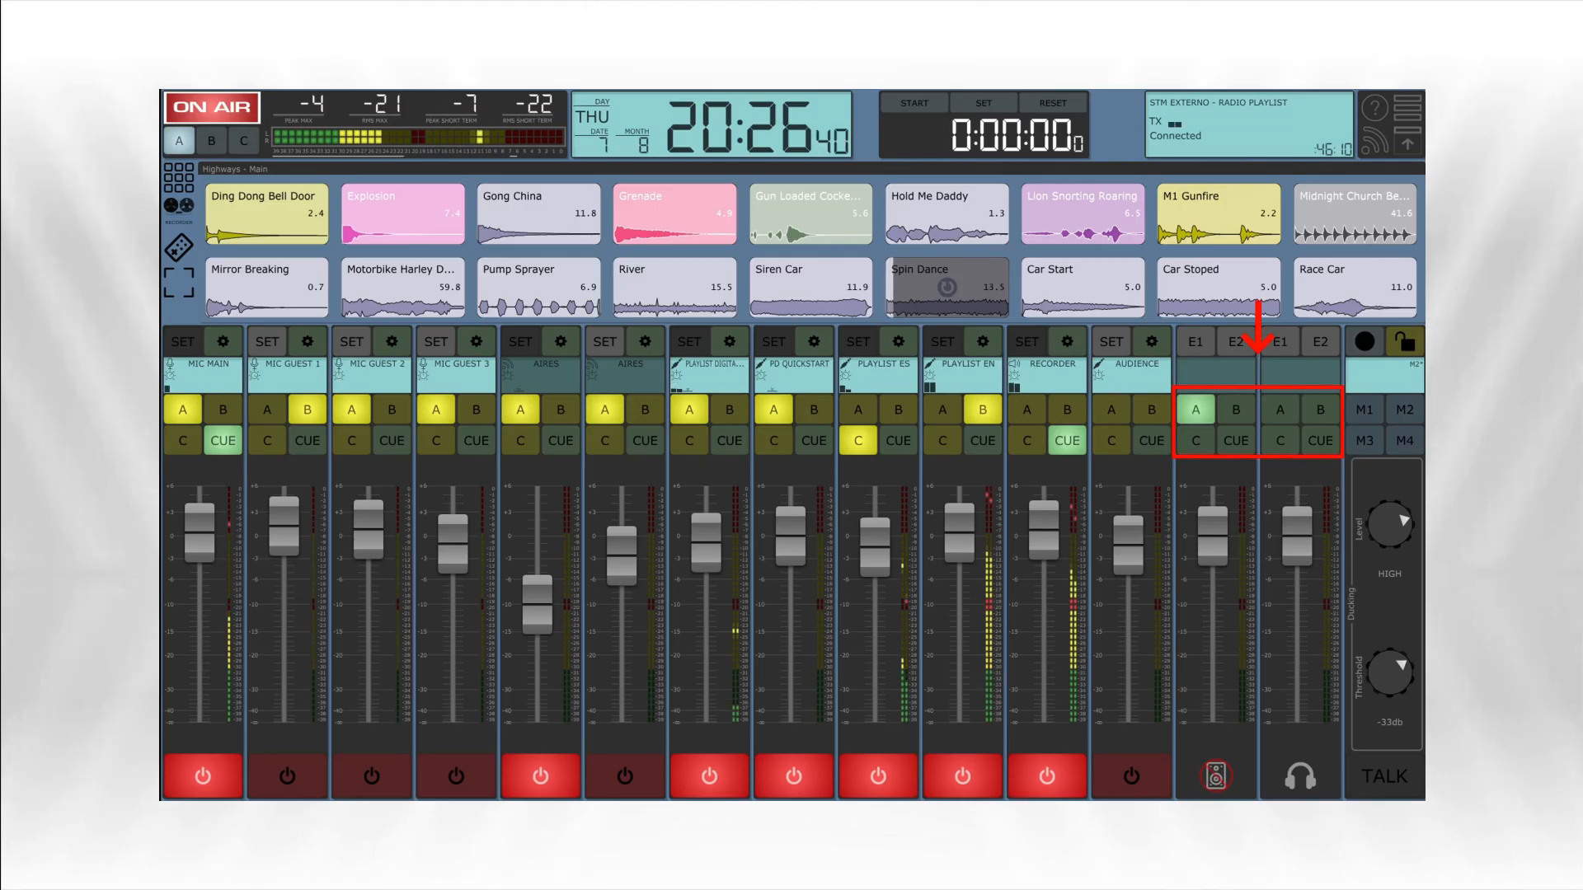
left_click(1280, 410)
left_click(1320, 409)
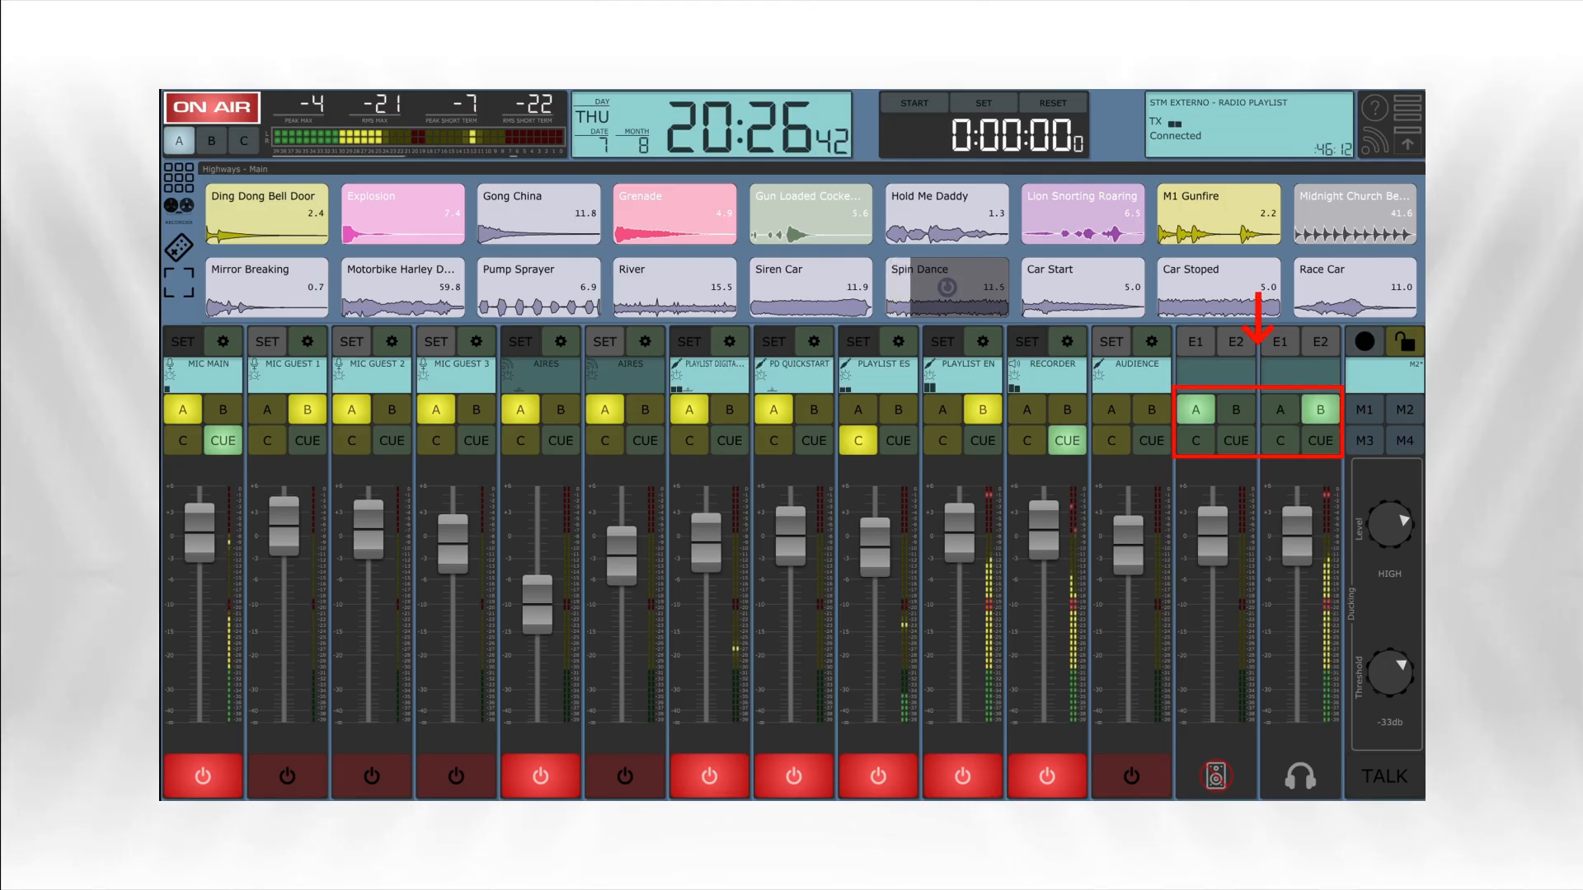
left_click(1280, 440)
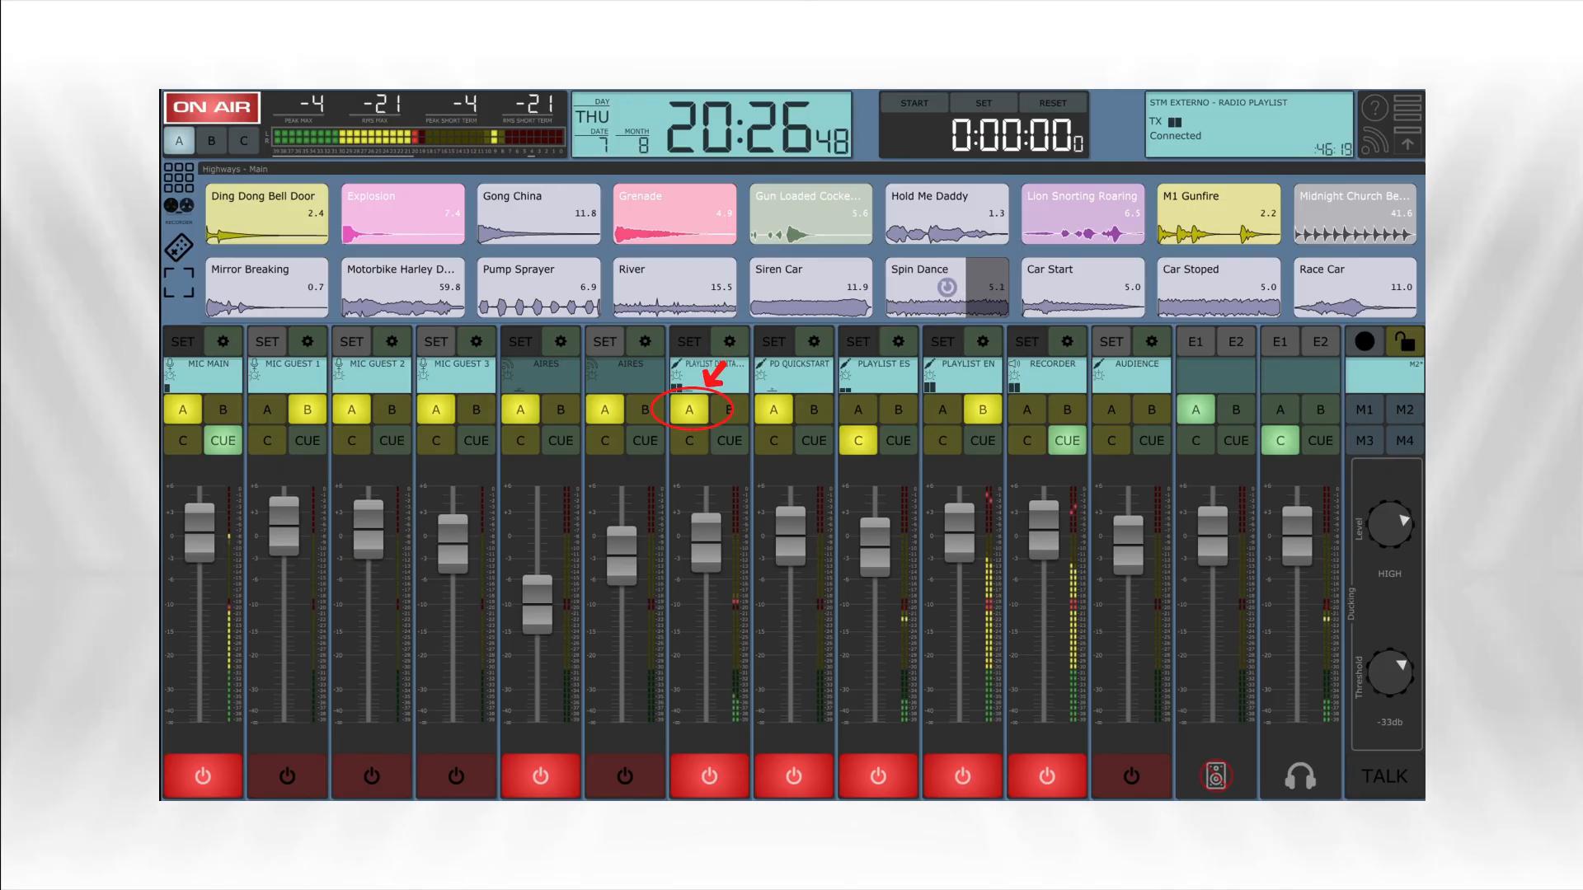
- Remove the PD QUICKSTART channel from bus A, keeping PLAYLIST ES on bus C and RECORDER on CUE
left_click(774, 410)
left_click(858, 440)
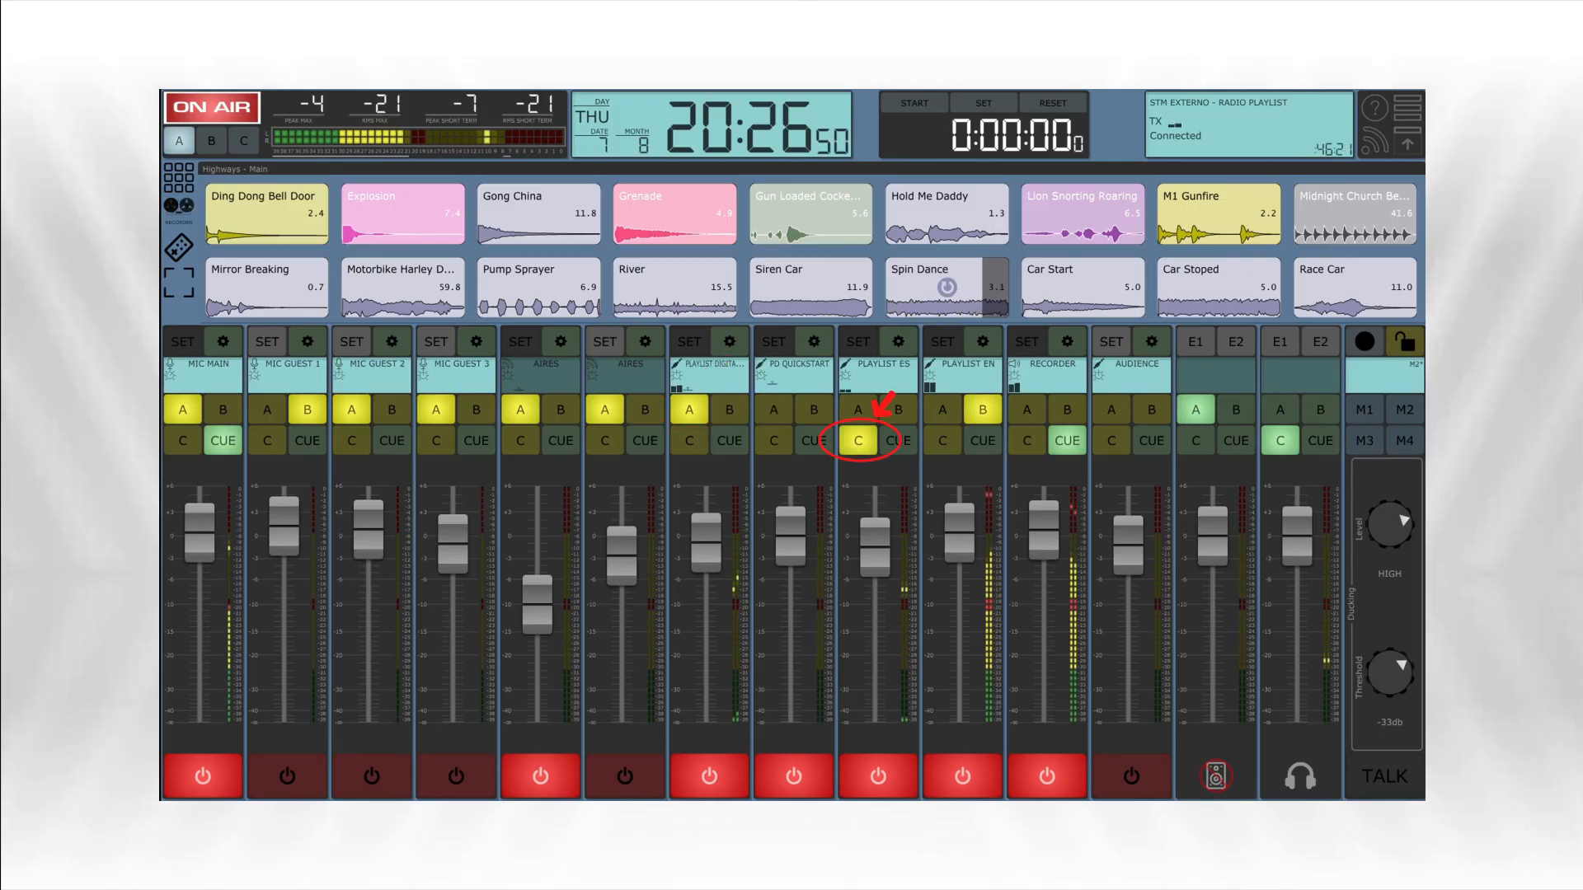
left_click(1068, 441)
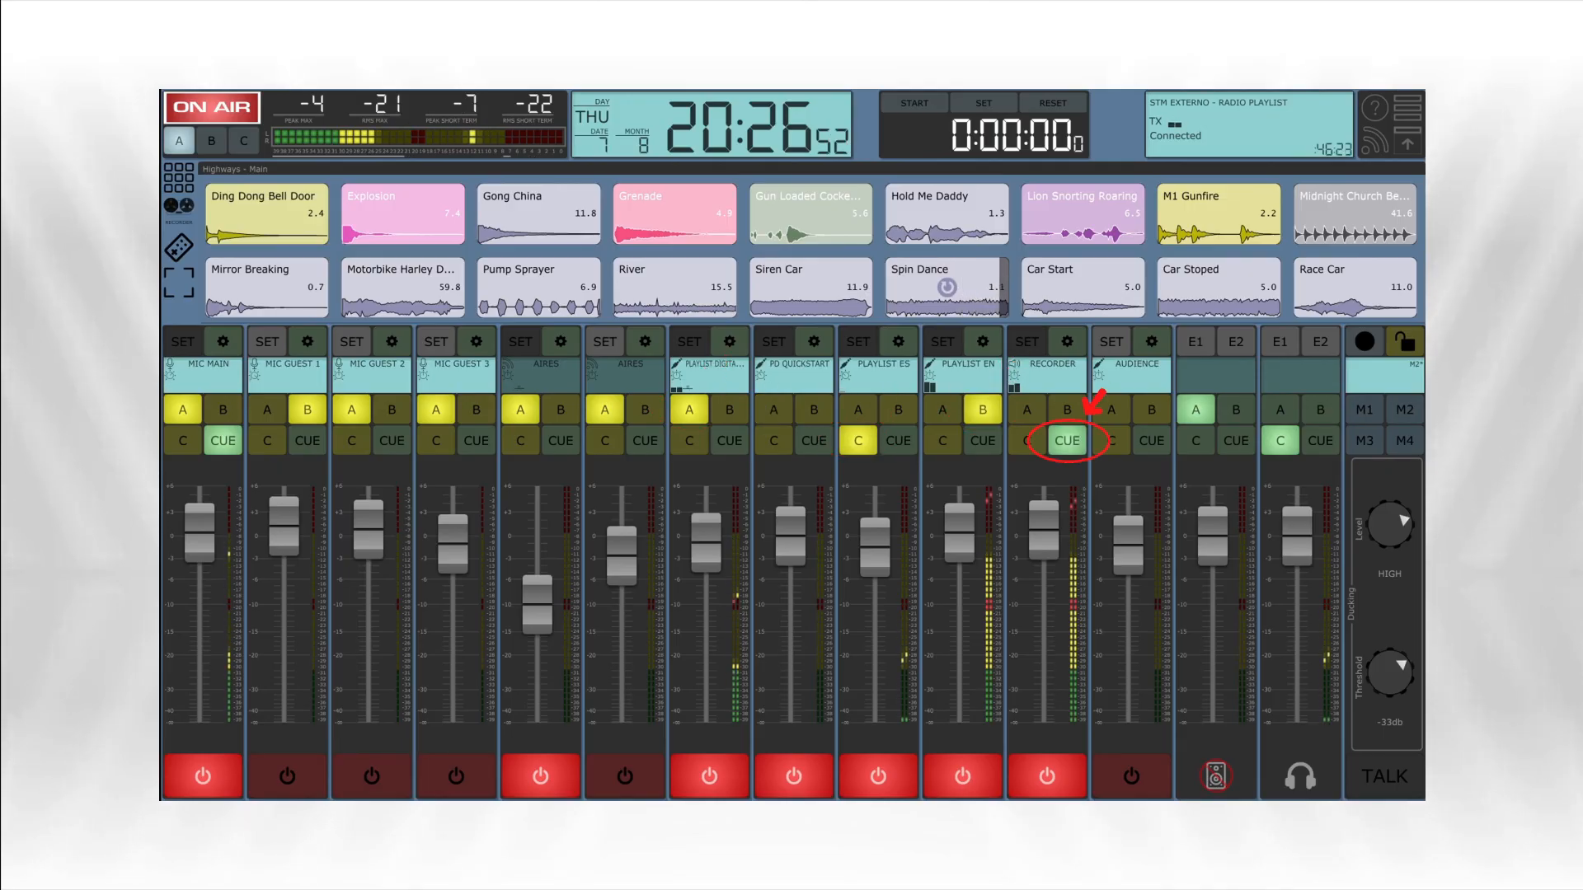
- Try CUE and buses B, A and C as sources of the headphone channel and return it to CUE
left_click(1320, 440)
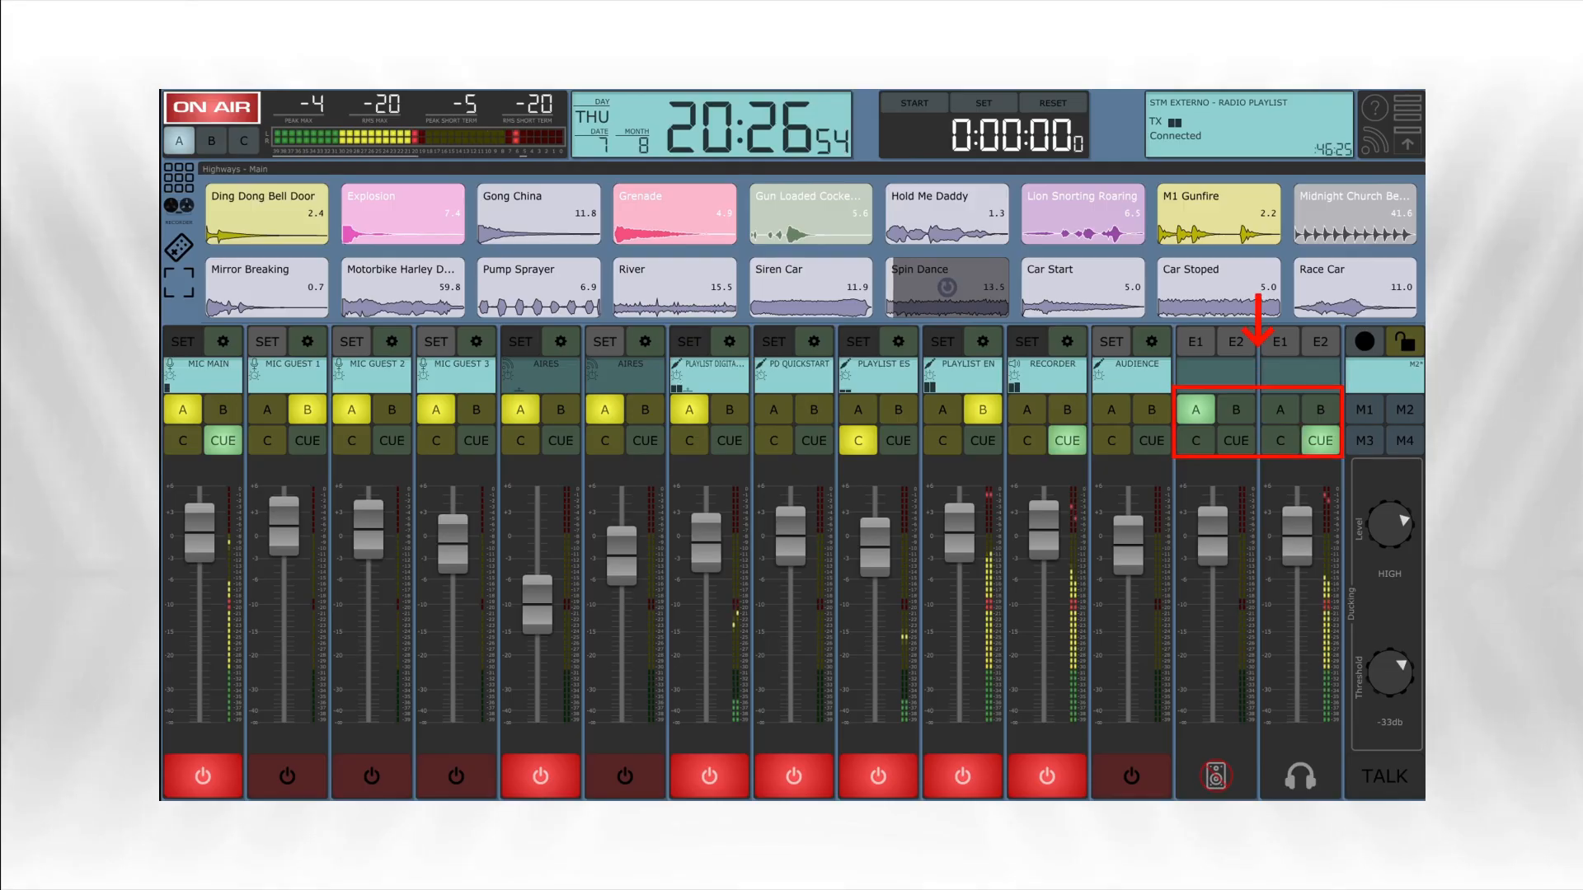
left_click(1320, 410)
left_click(1279, 409)
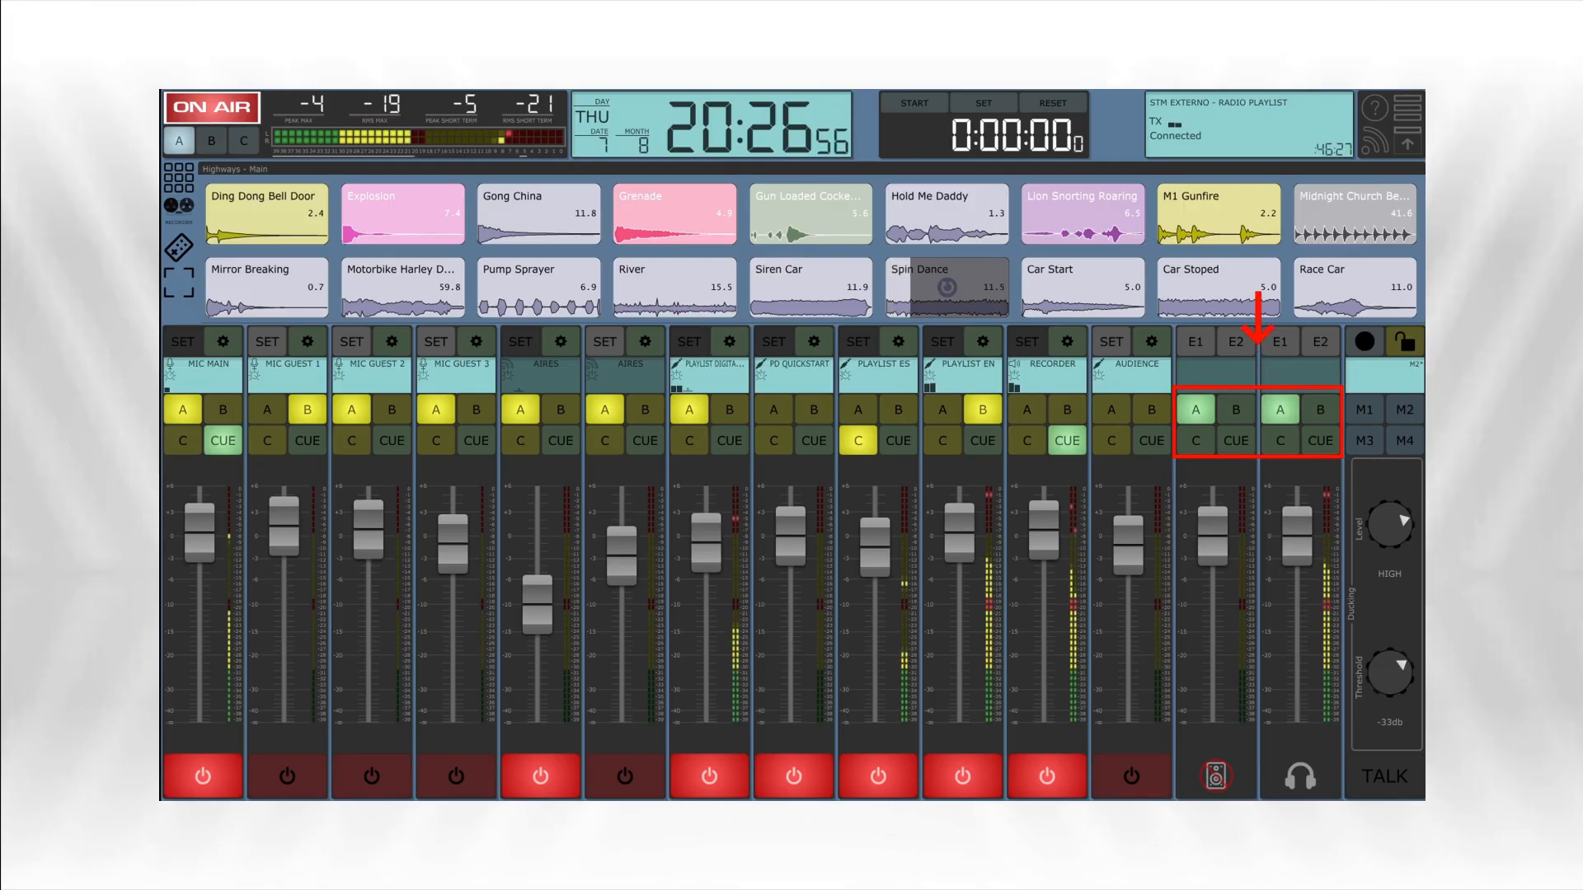
left_click(1280, 440)
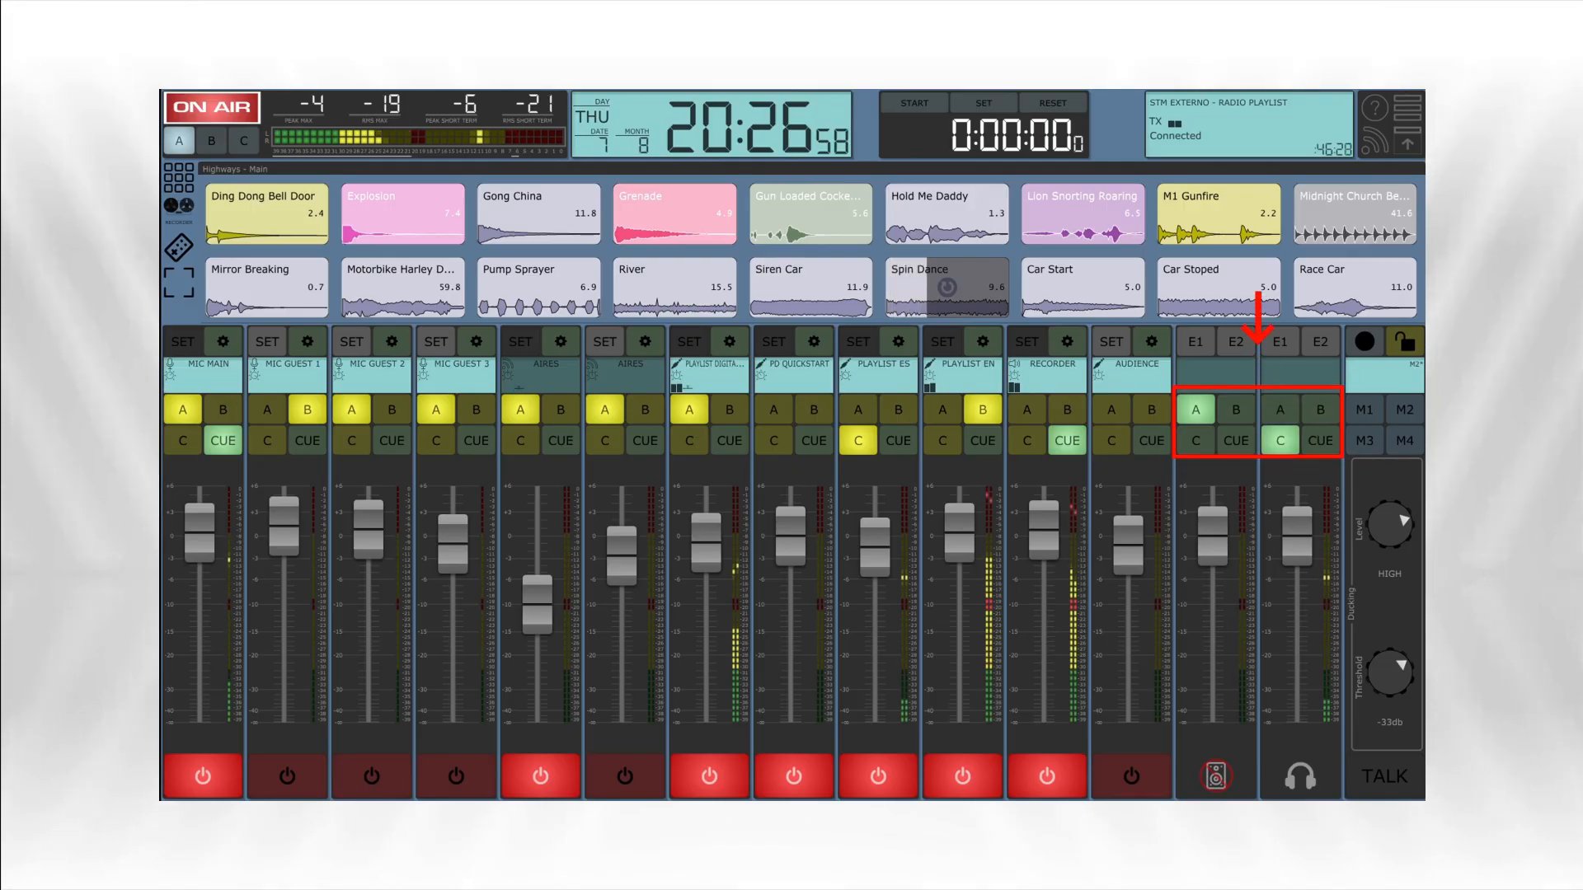
left_click(1279, 440)
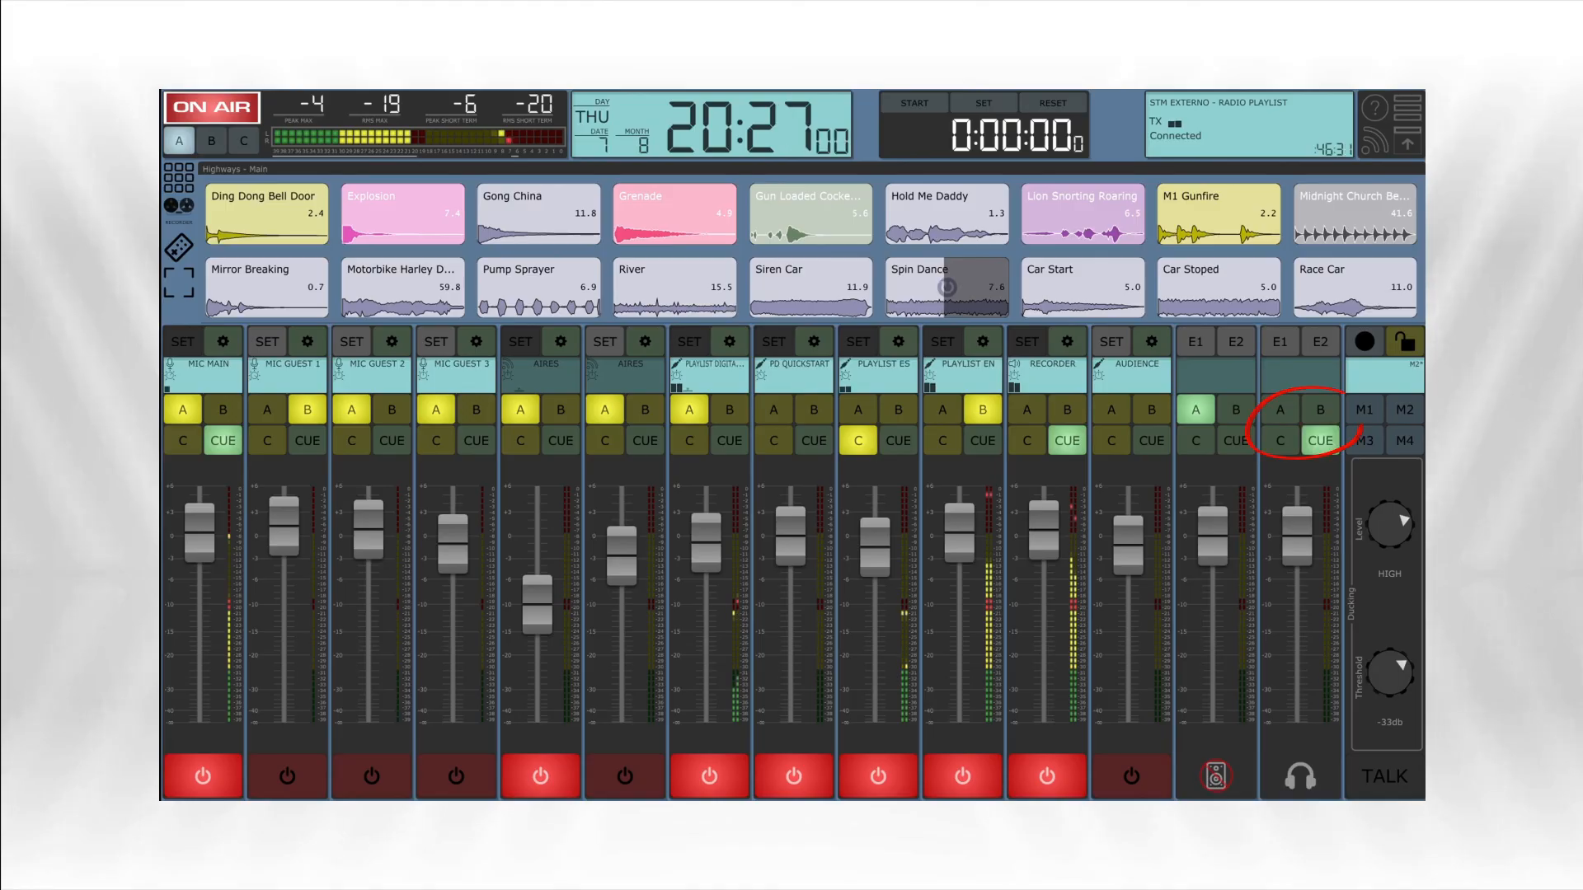
- Switch the headphone channel to buses B and A, alternate between A and CUE, and leave it on CUE
left_click(1319, 410)
left_click(1280, 410)
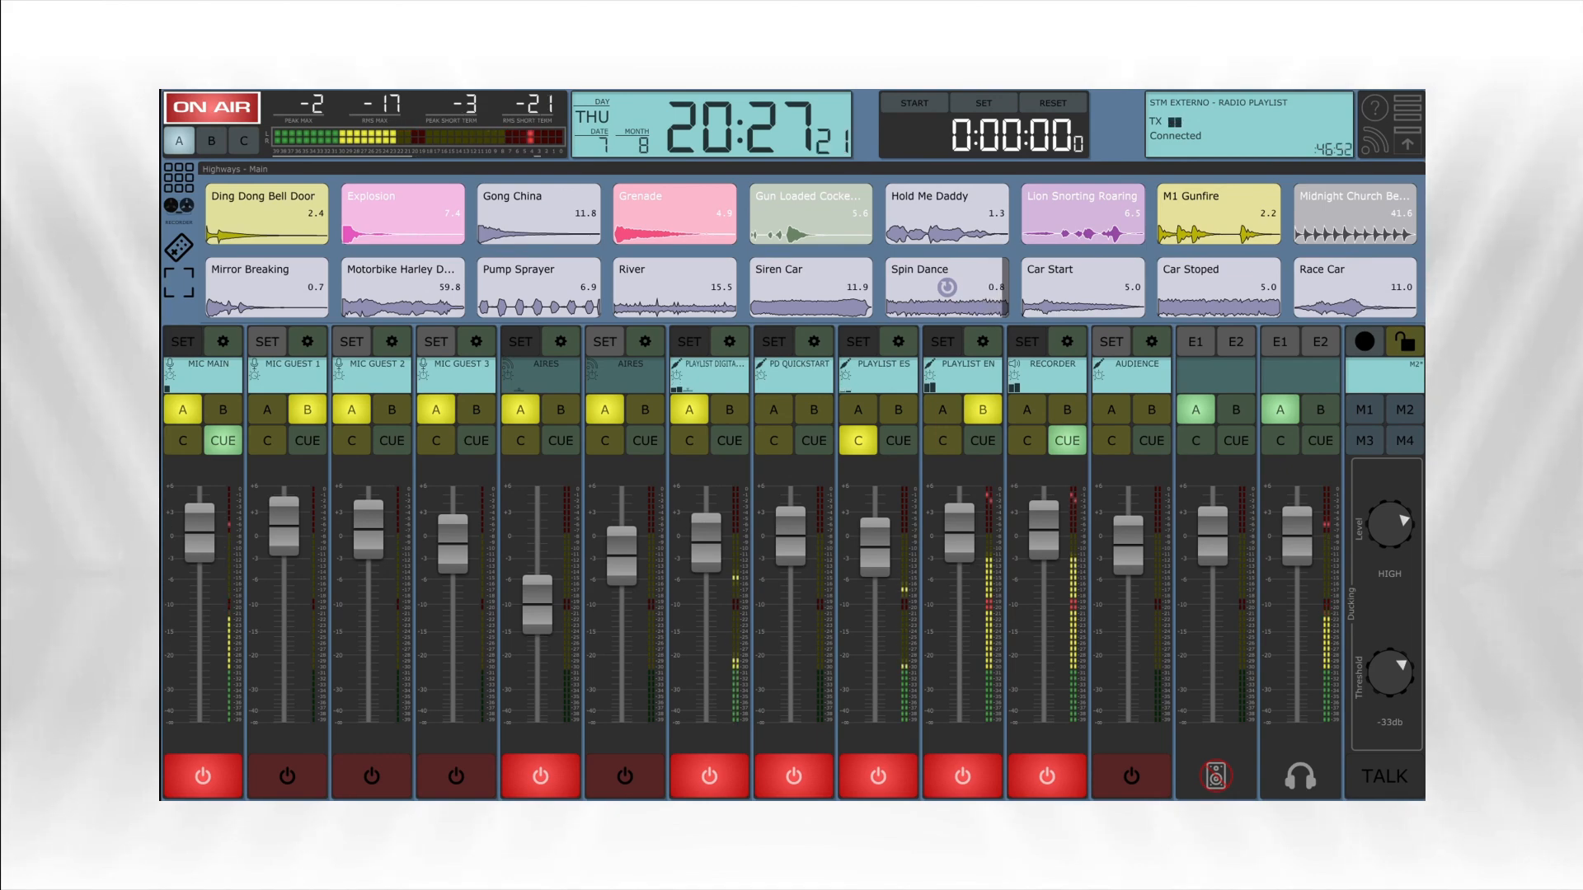
left_click(1320, 441)
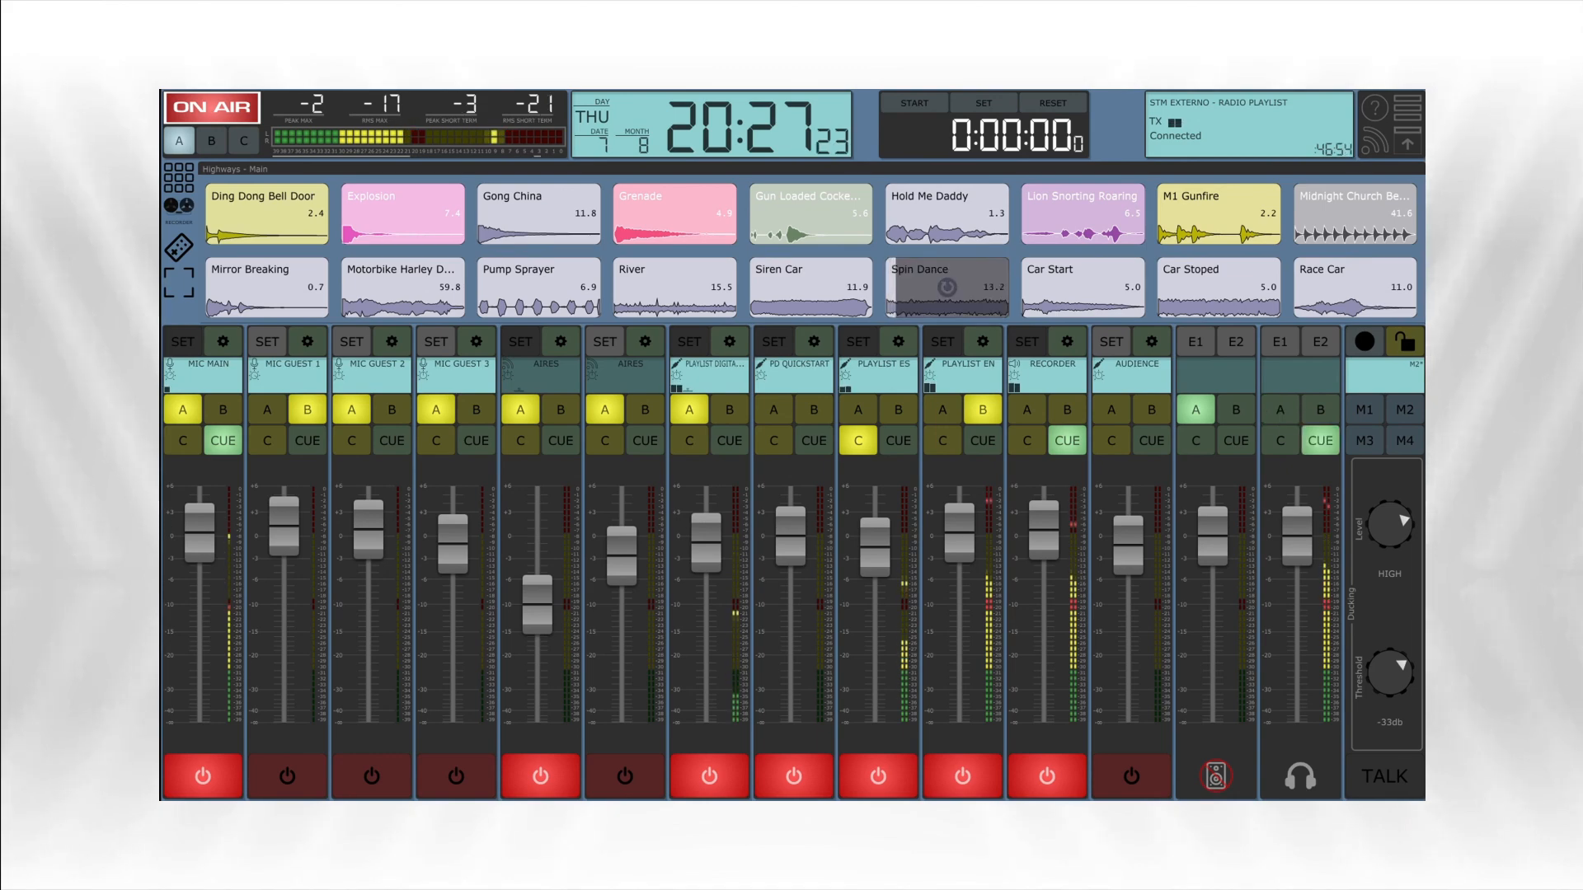
left_click(1280, 441)
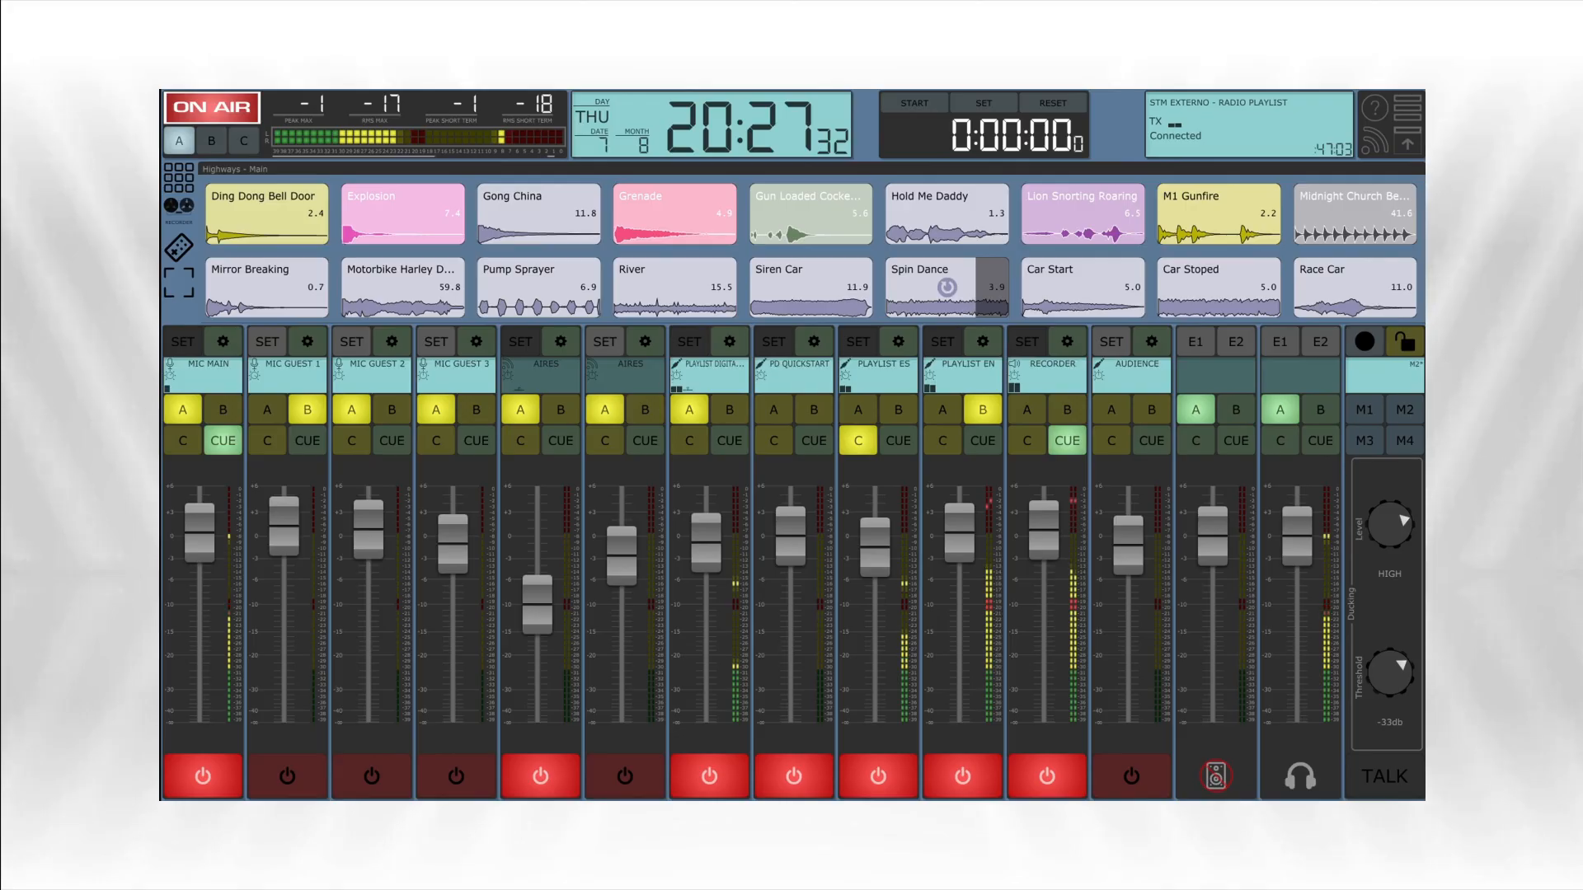
left_click(1319, 441)
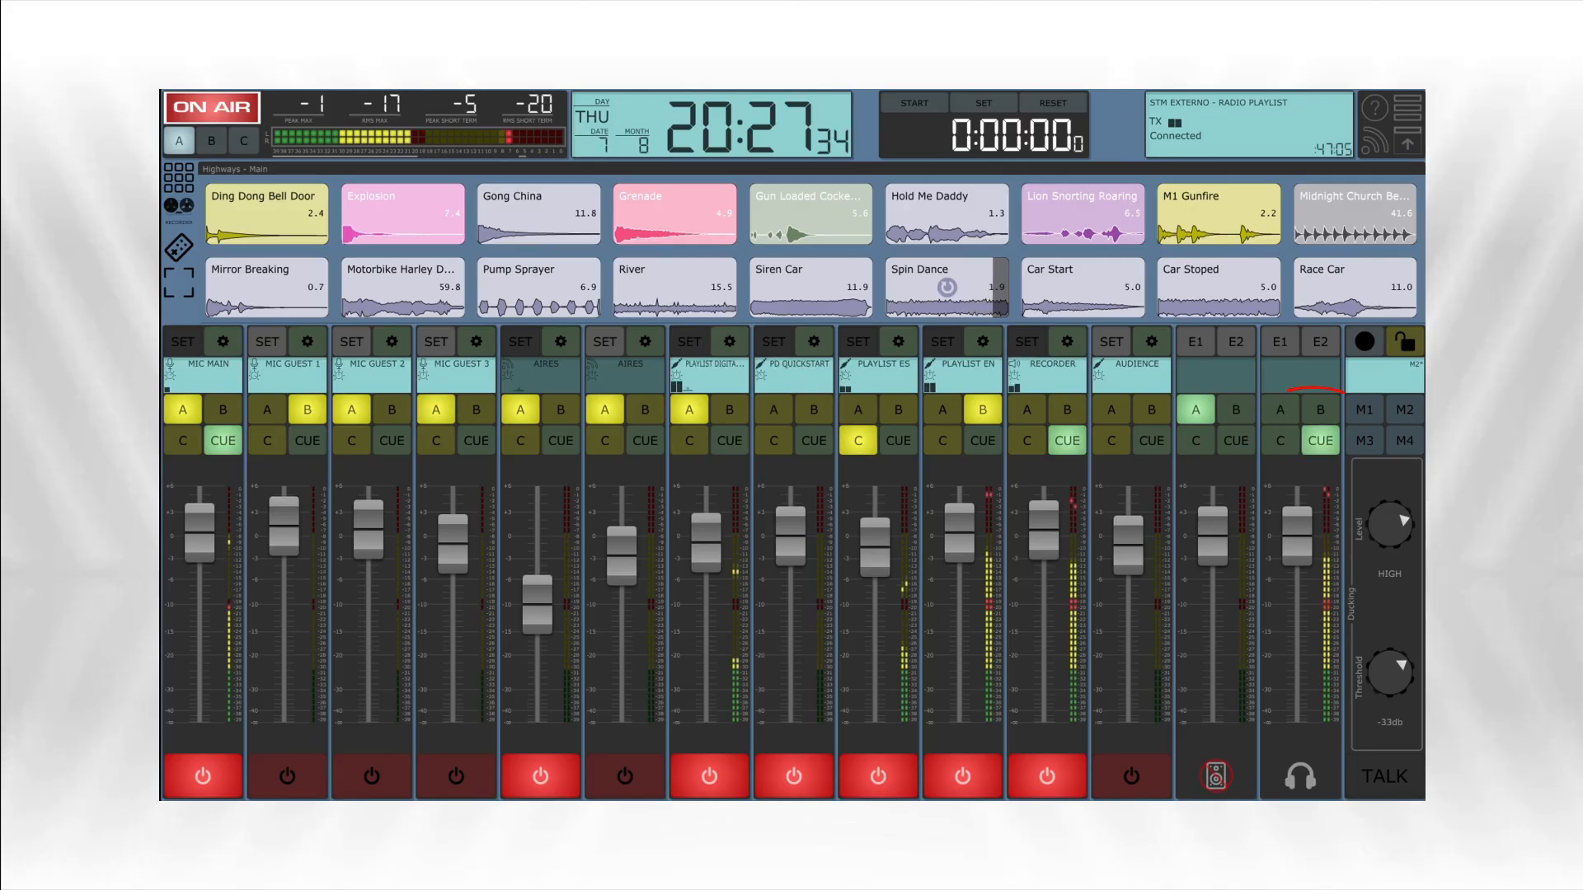